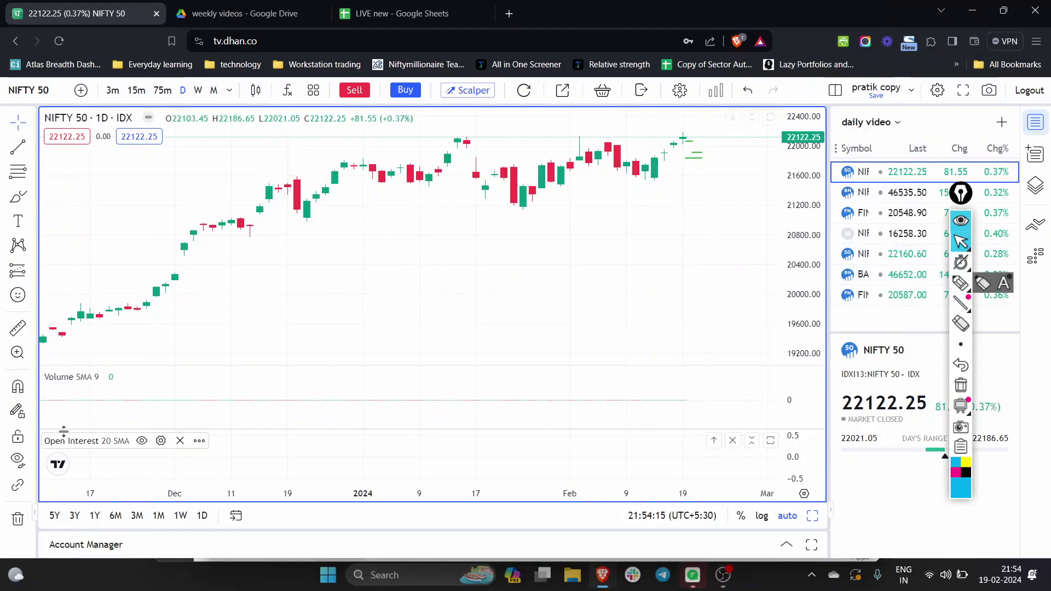
Hide the saved drawings and switch the NIFTY 50 chart to weekly candles
left_click(18, 460)
scroll(416, 324, "up", 2)
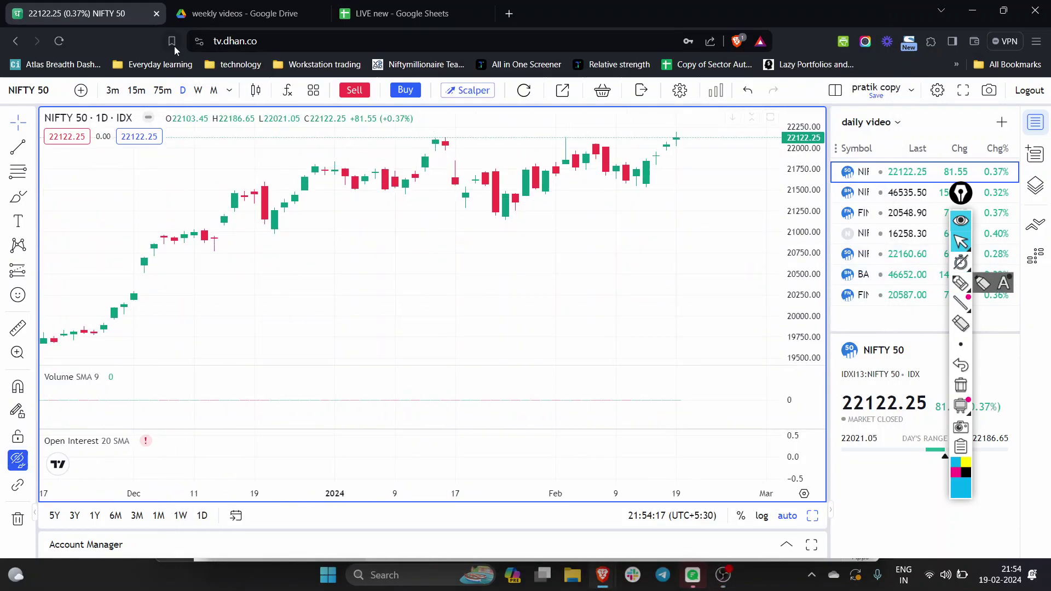
left_click(198, 89)
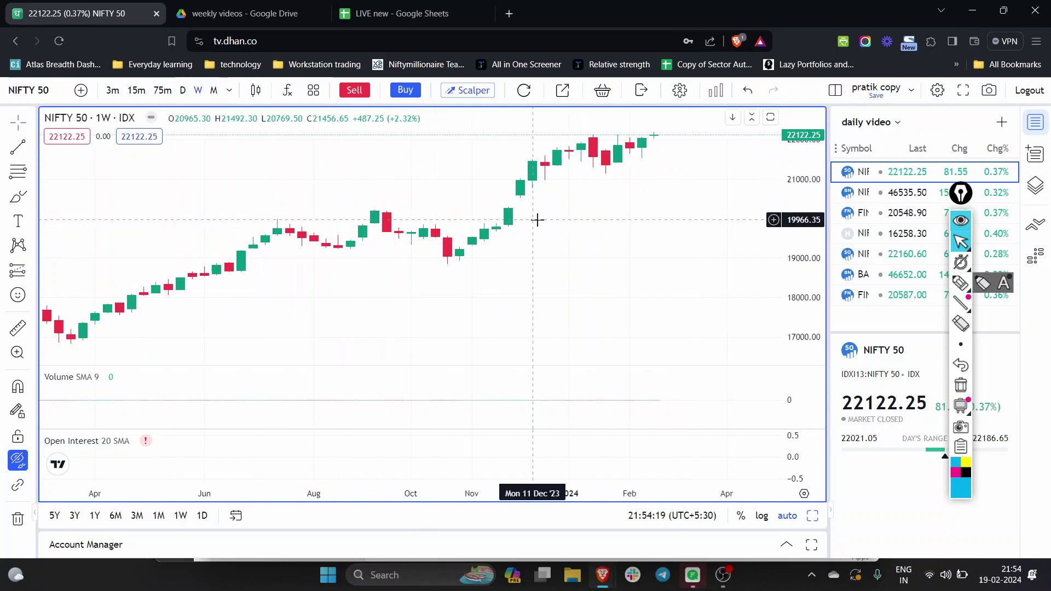
Circle the latest weekly candles with a freehand mark, then clear it
left_click(961, 283)
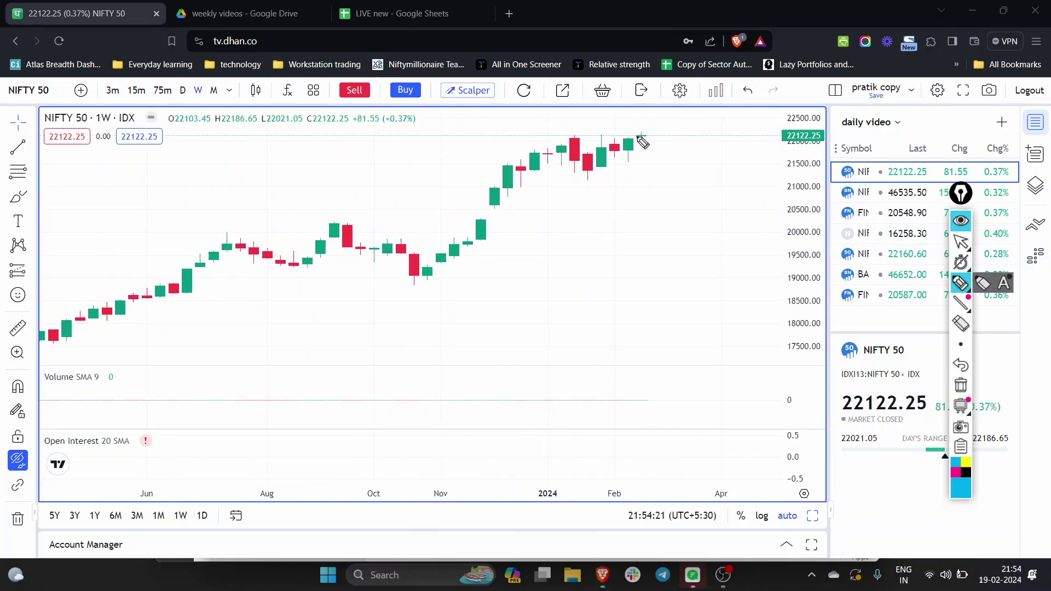
left_click_drag(643, 142, 620, 130)
left_click(961, 344)
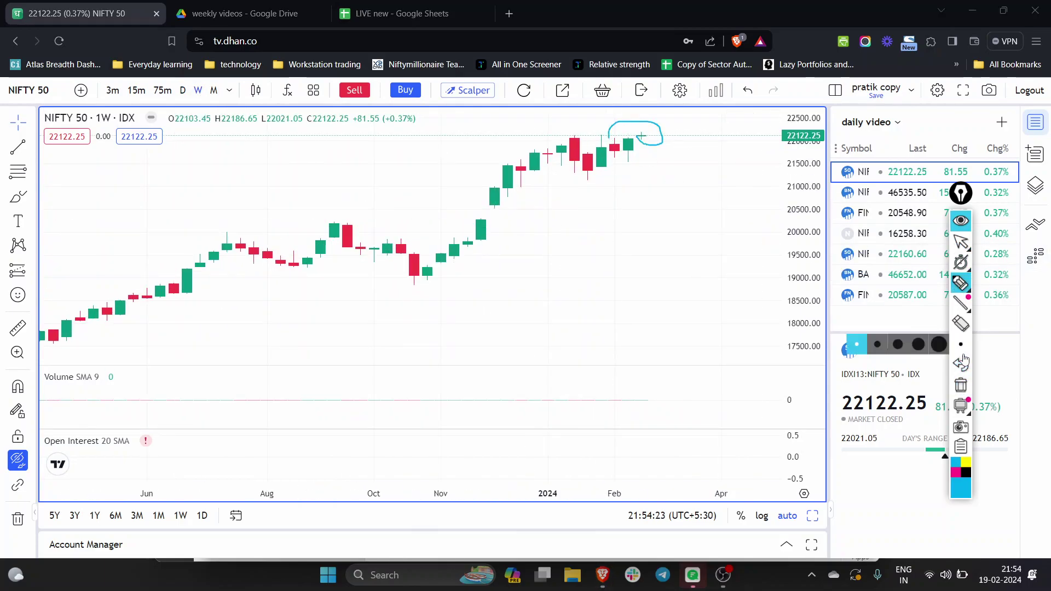
left_click(961, 384)
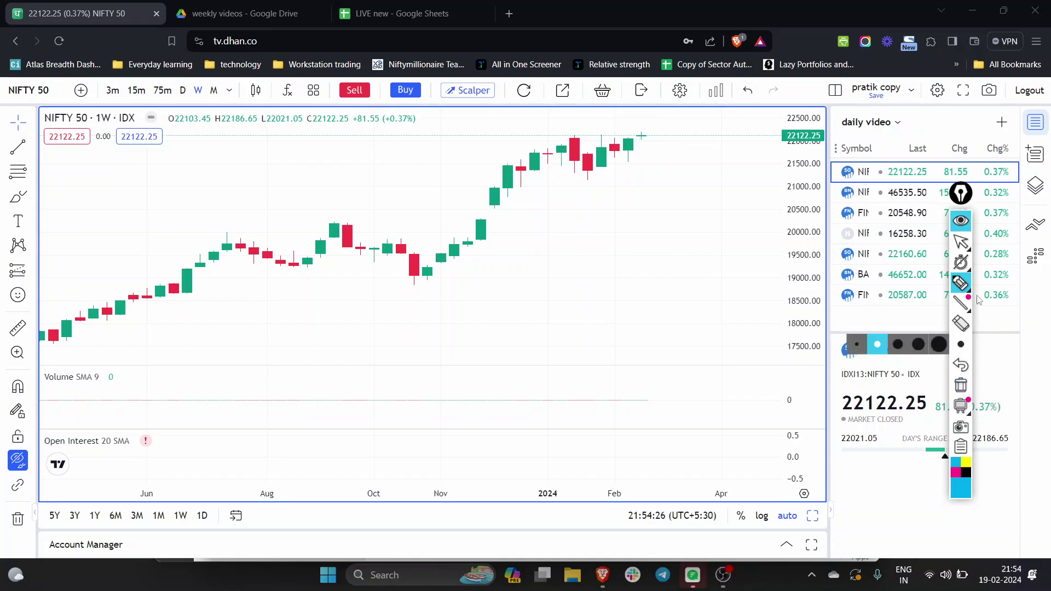
left_click(961, 242)
Show the chart as a Line, circle and clear the latest price, then go daily
left_click(255, 90)
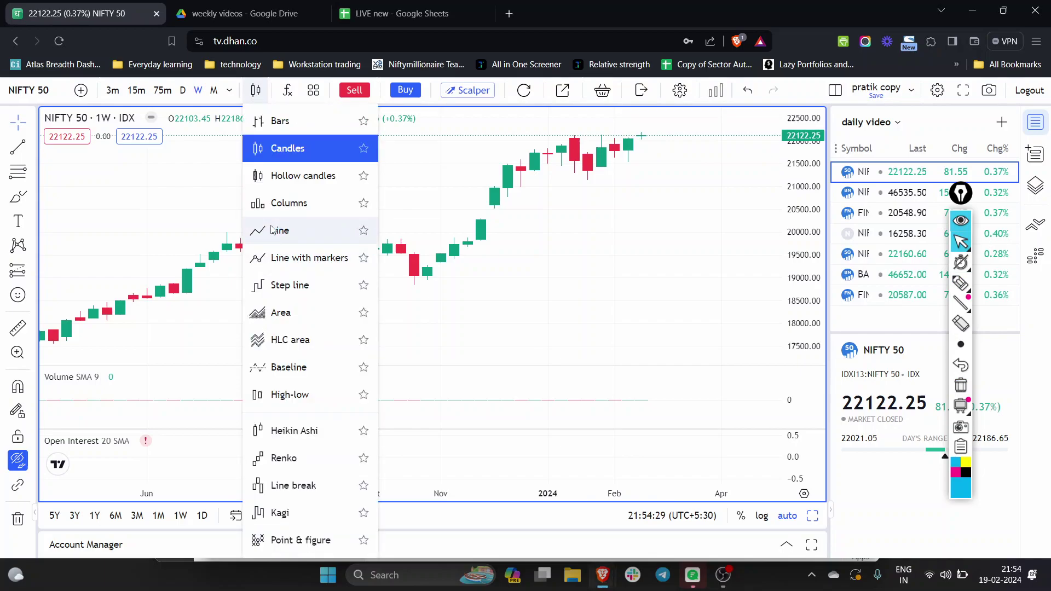
left_click(276, 231)
mouse_move(632, 135)
left_mouse_down()
mouse_move(647, 141)
mouse_move(616, 143)
left_mouse_up()
left_click(960, 385)
left_click(961, 242)
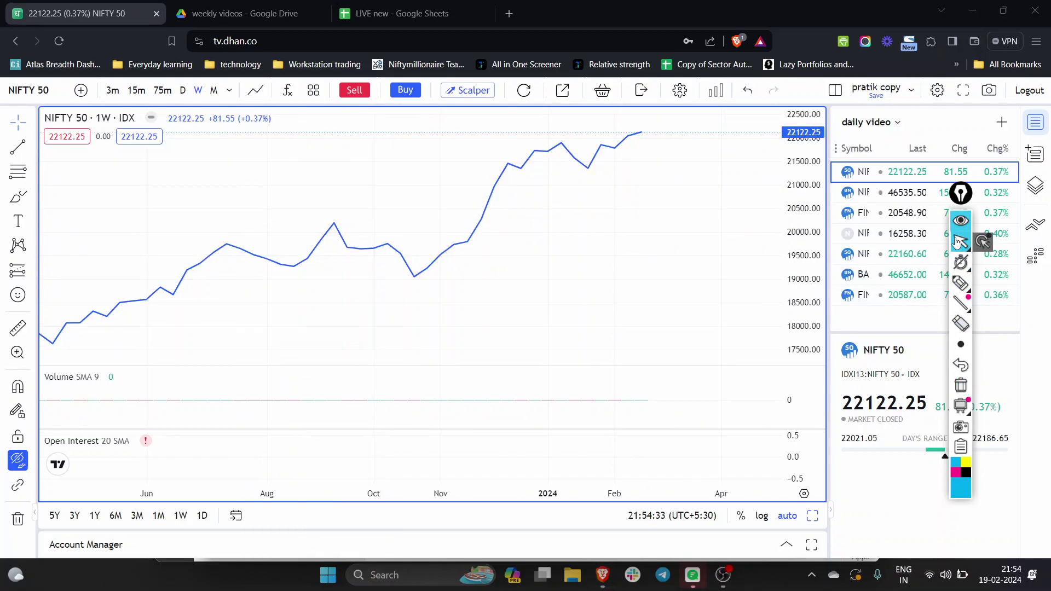
left_click(181, 90)
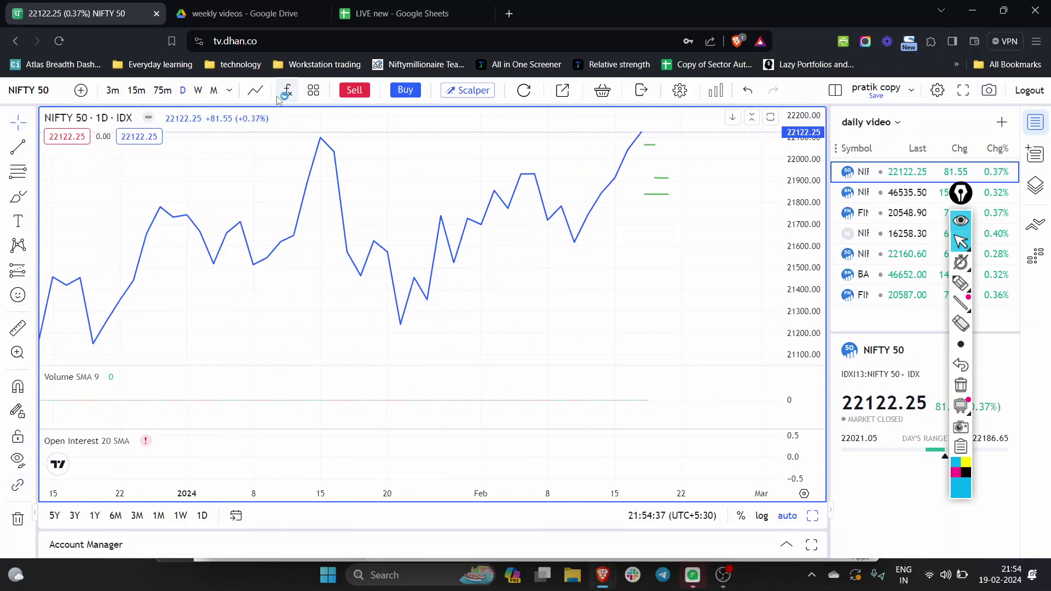
Restore candles and highlight resistance at the highs plus support under the February and late-January lows
left_click(255, 89)
left_click(275, 148)
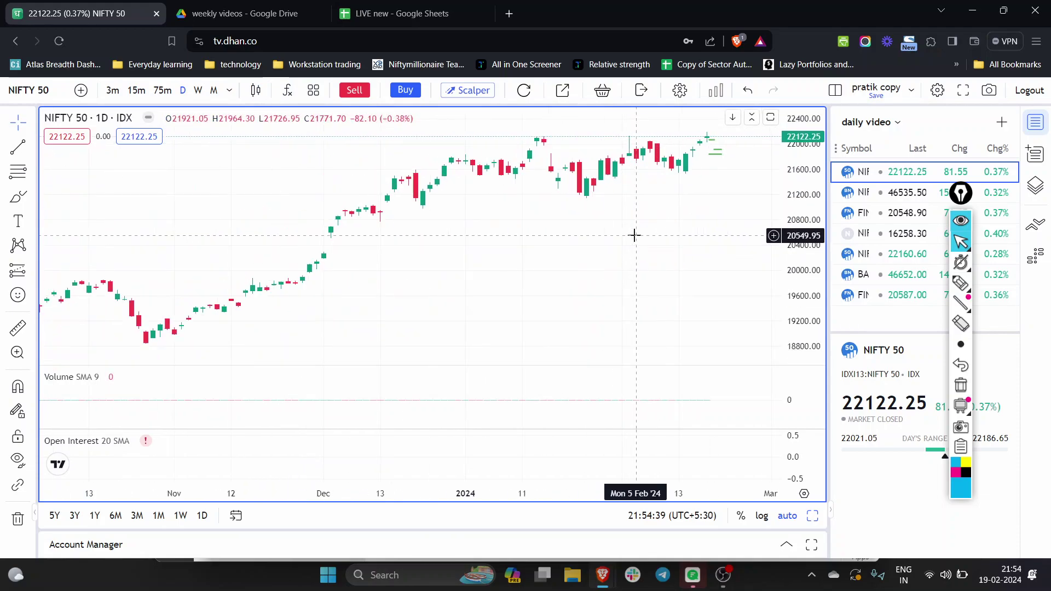
left_click(961, 283)
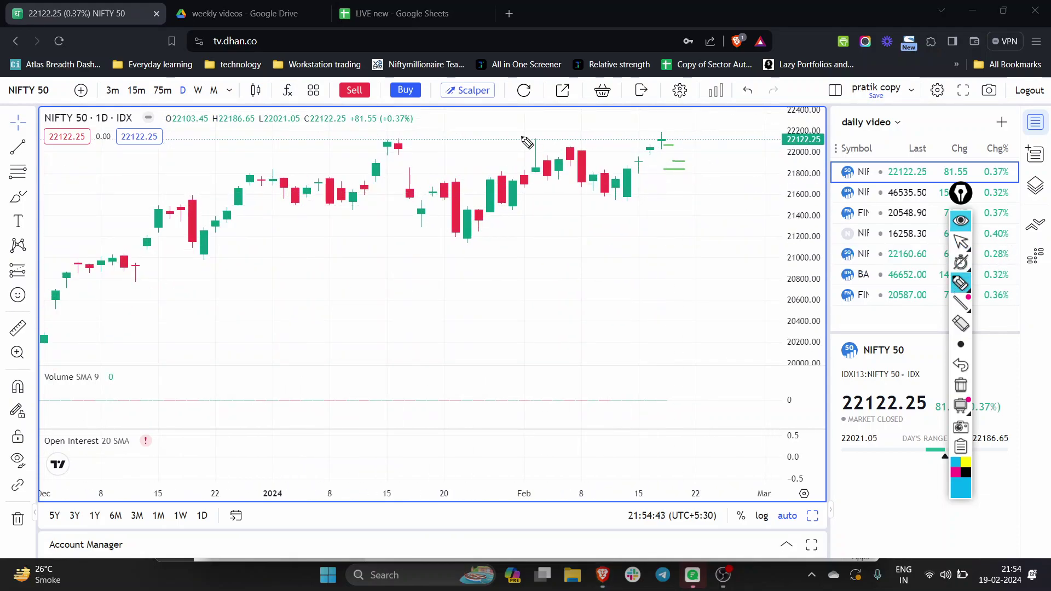
left_click_drag(522, 139, 522, 140)
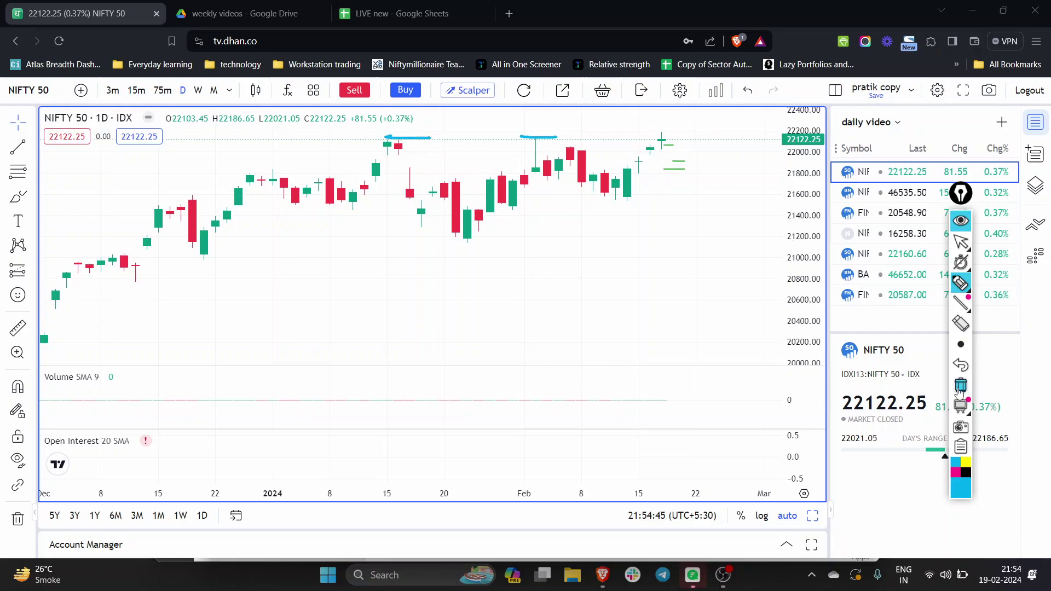
left_click_drag(539, 210, 710, 210)
left_click_drag(590, 198, 675, 199)
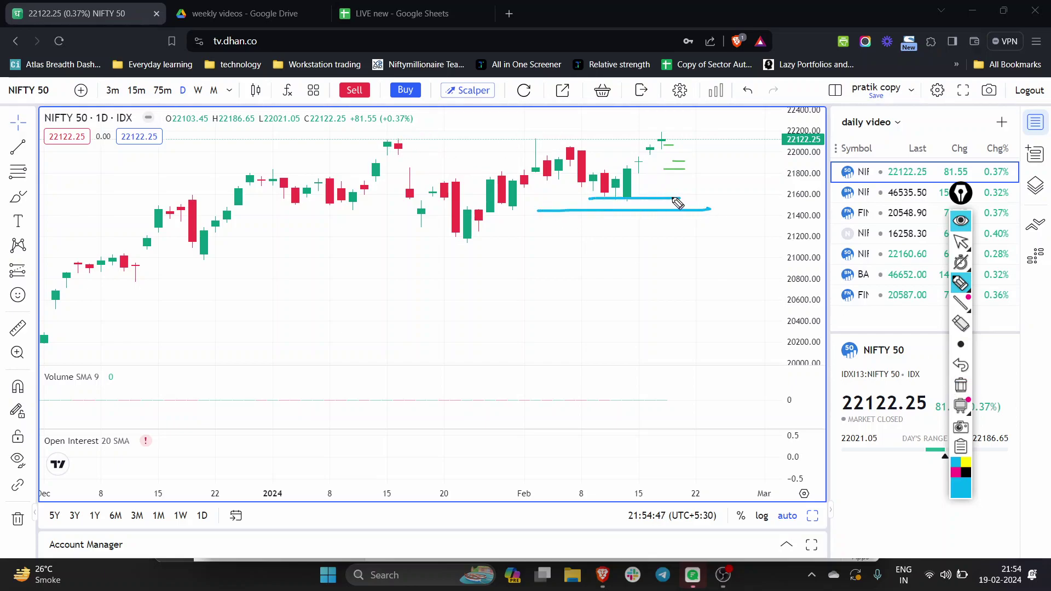
mouse_move(428, 245)
left_mouse_down()
mouse_move(567, 247)
mouse_move(555, 238)
left_mouse_up()
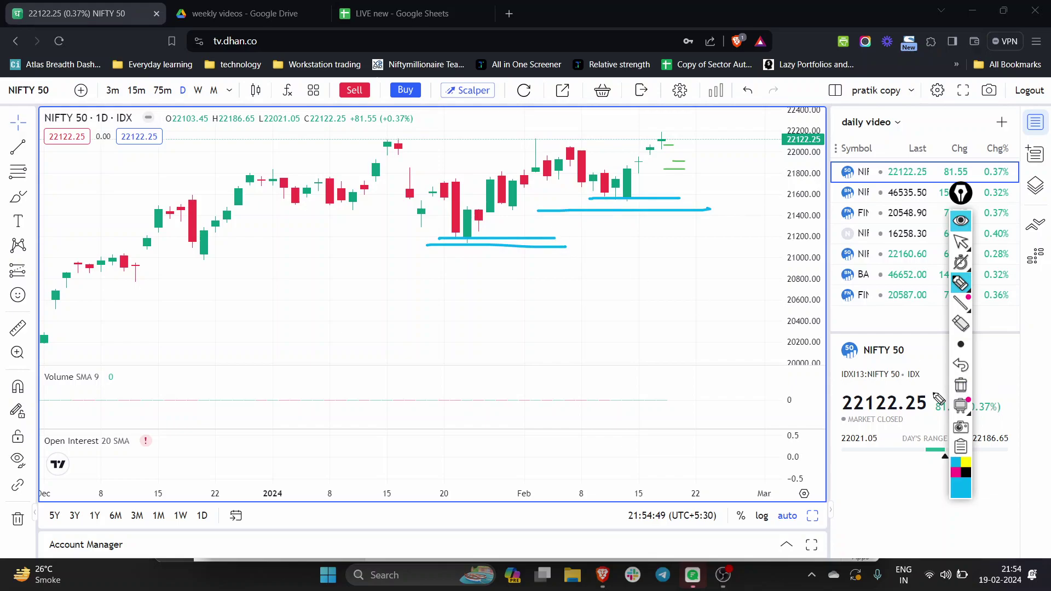
left_click(961, 242)
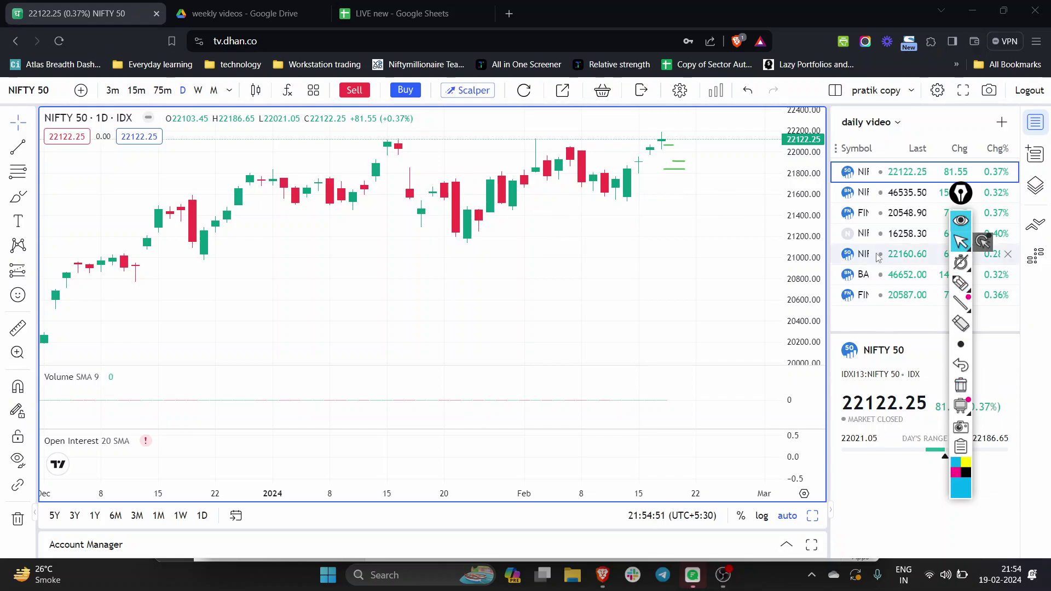
Switch to 15-minute candles, erase annotations, and select the green line near 22060
left_click(136, 90)
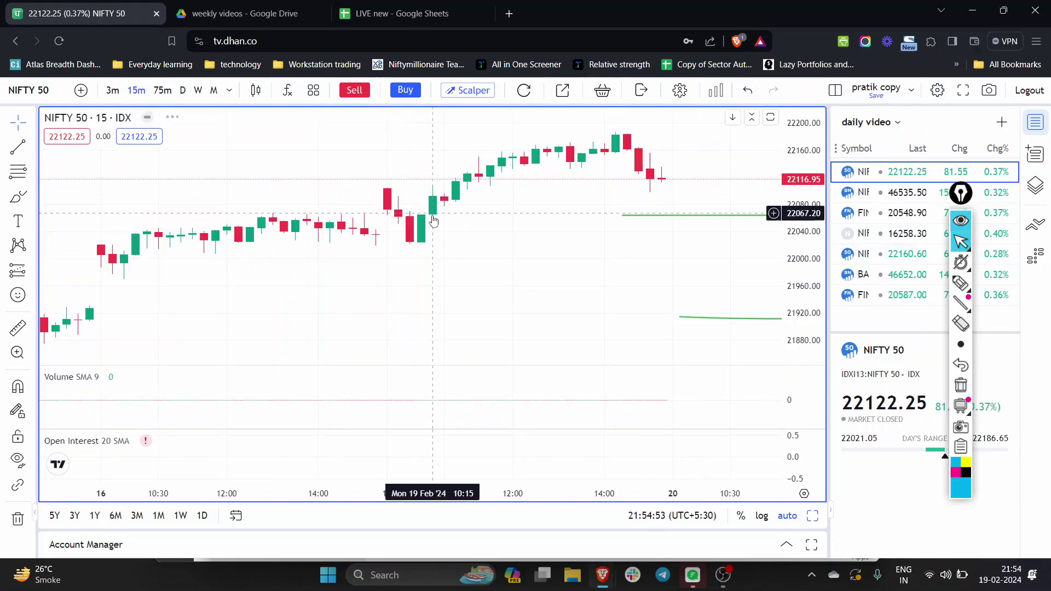
scroll(433, 221, "down", 5)
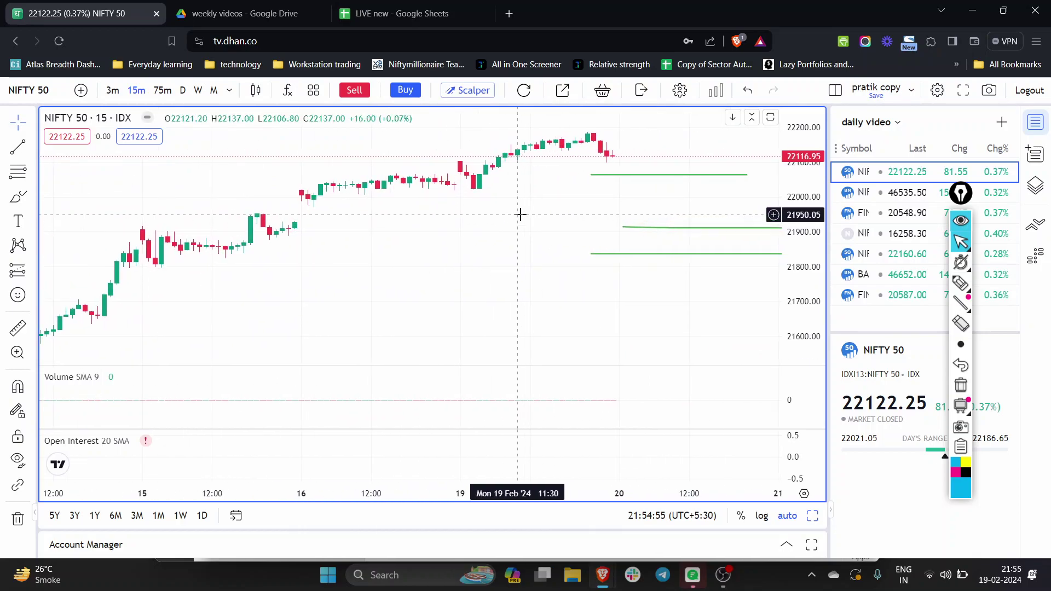
scroll(521, 214, "down", 3)
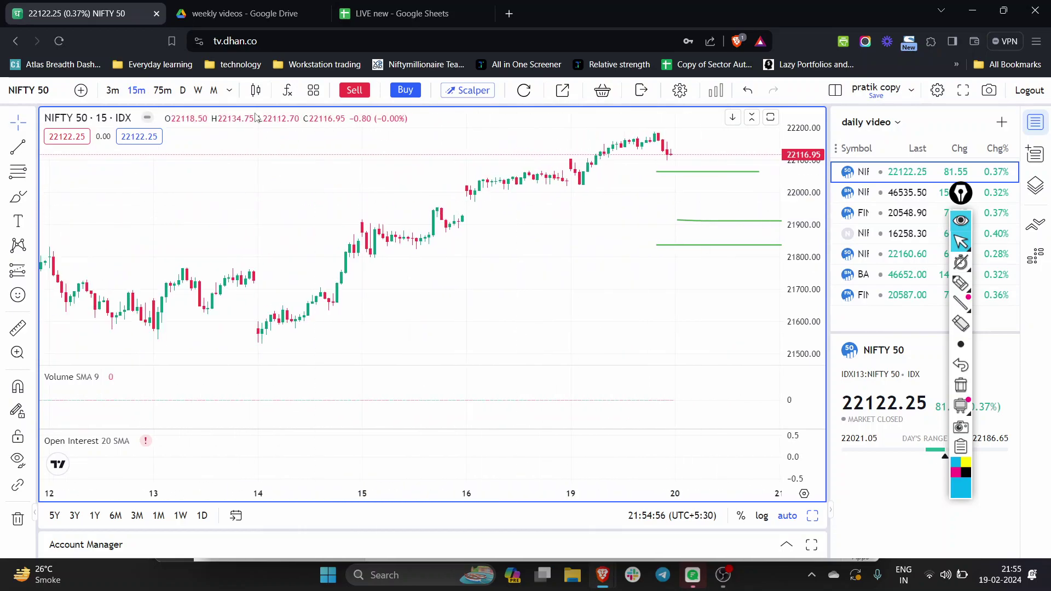
left_click(963, 282)
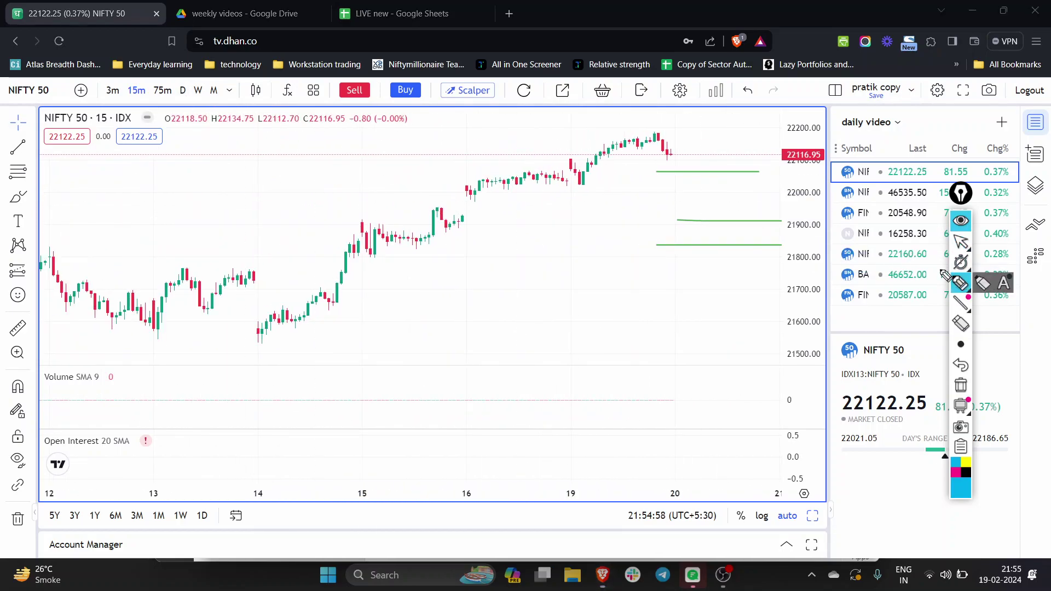
left_click(960, 241)
left_click(685, 172)
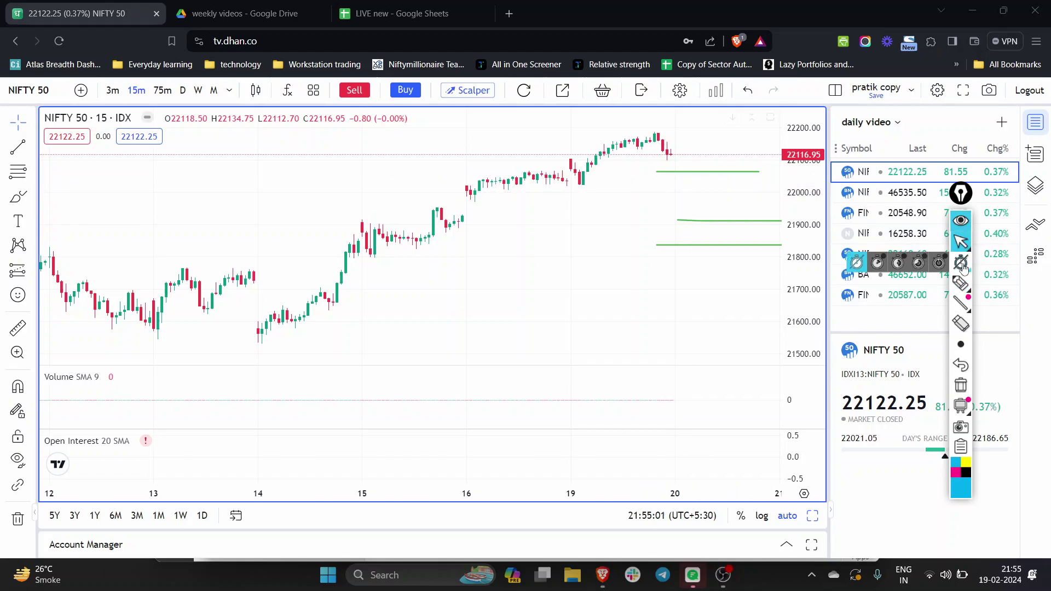
Sketch a sharp bounce off the 22060 green line, then clear it
left_click(961, 282)
left_click_drag(698, 174, 764, 176)
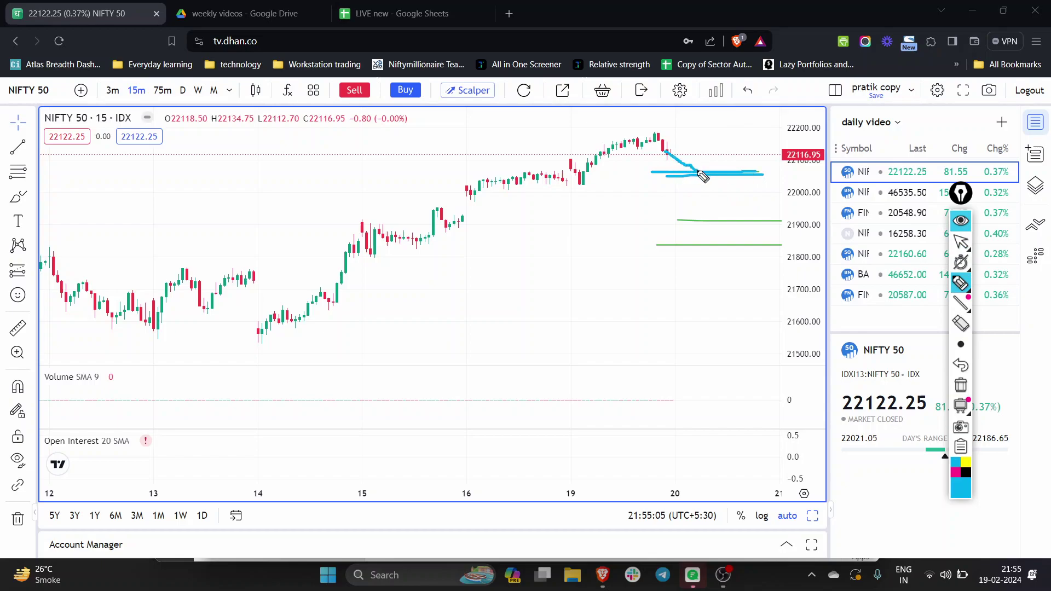
left_click_drag(729, 166, 745, 110)
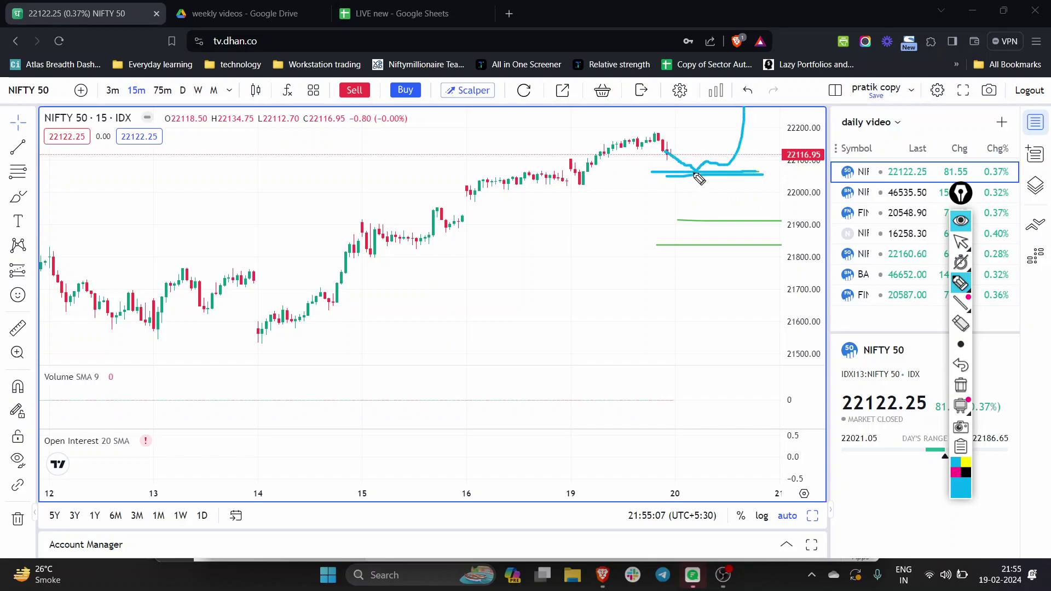
left_click(961, 385)
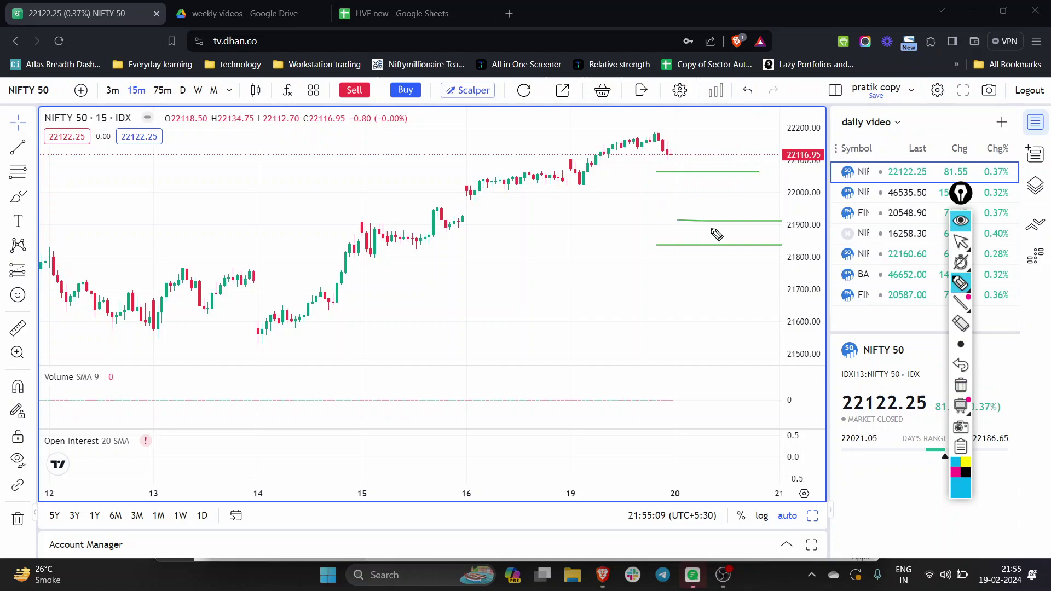
Trace the 21900 green line and sketch a dip-then-rally scenario, then clear it
left_click_drag(675, 221, 787, 217)
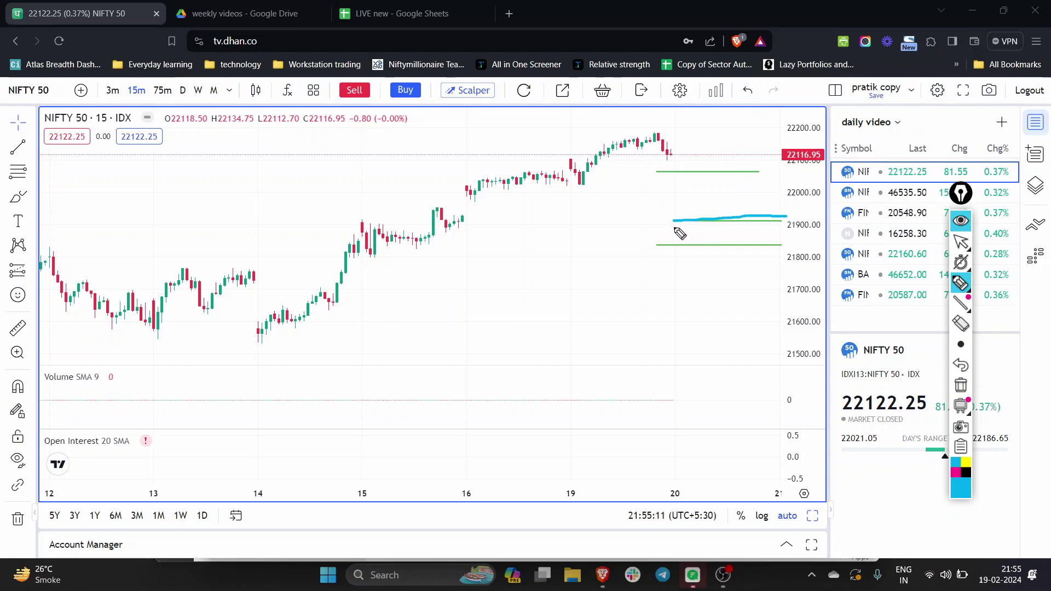
left_click_drag(674, 227, 774, 226)
mouse_move(679, 173)
left_mouse_down()
mouse_move(703, 216)
mouse_move(753, 211)
mouse_move(765, 104)
left_mouse_up()
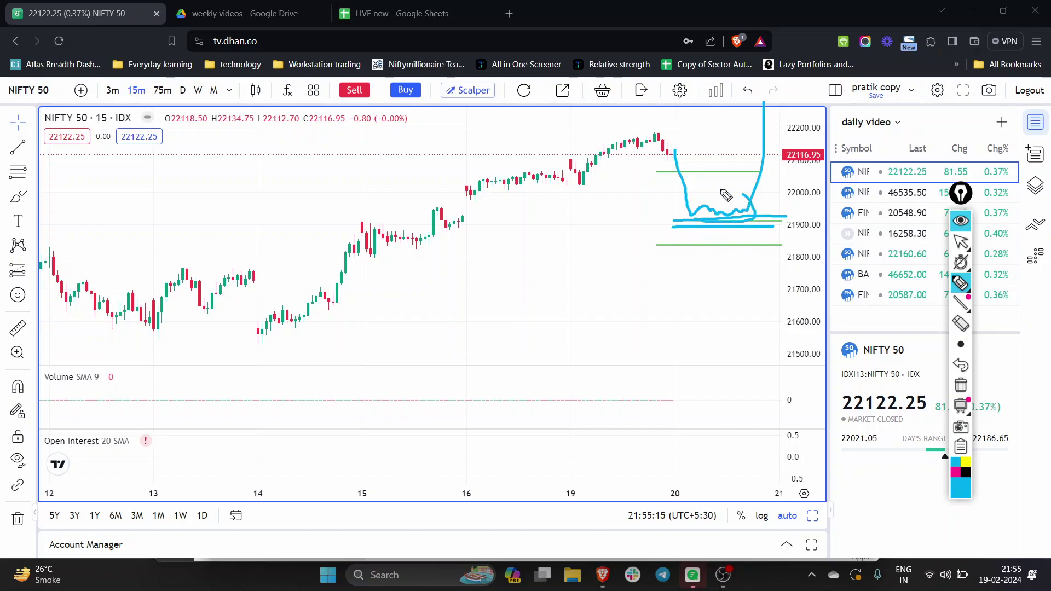
left_click(961, 385)
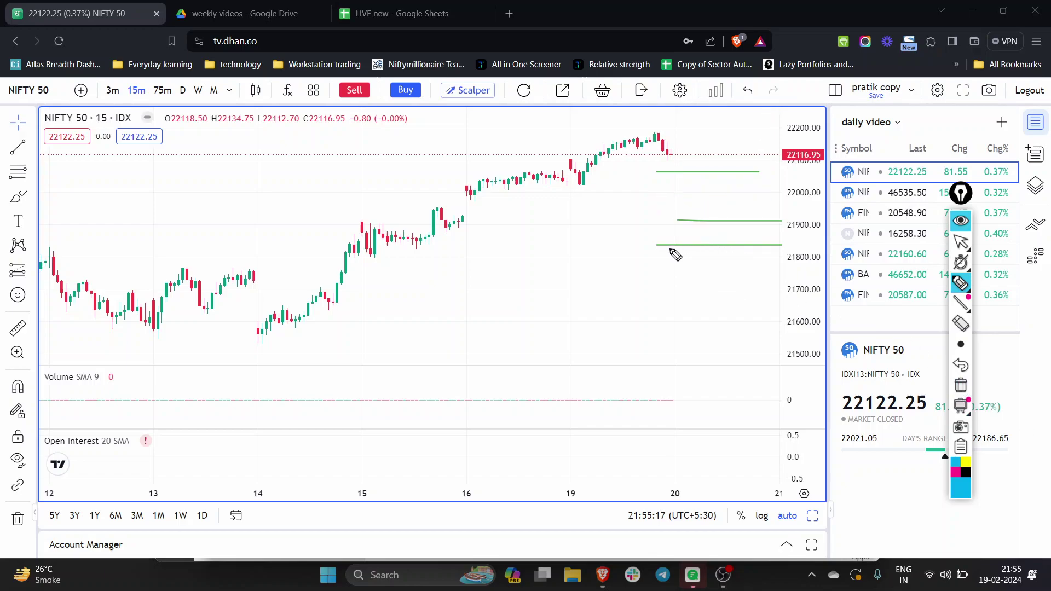
Trace the lowest green line and a price path along the level, clearing both
left_click_drag(694, 251, 792, 250)
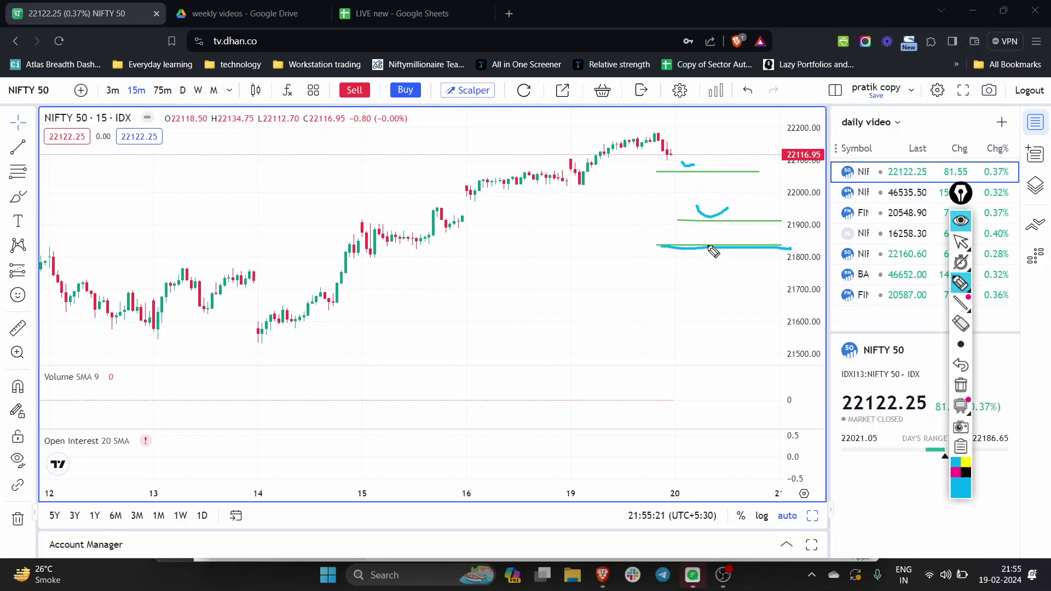
left_click(960, 385)
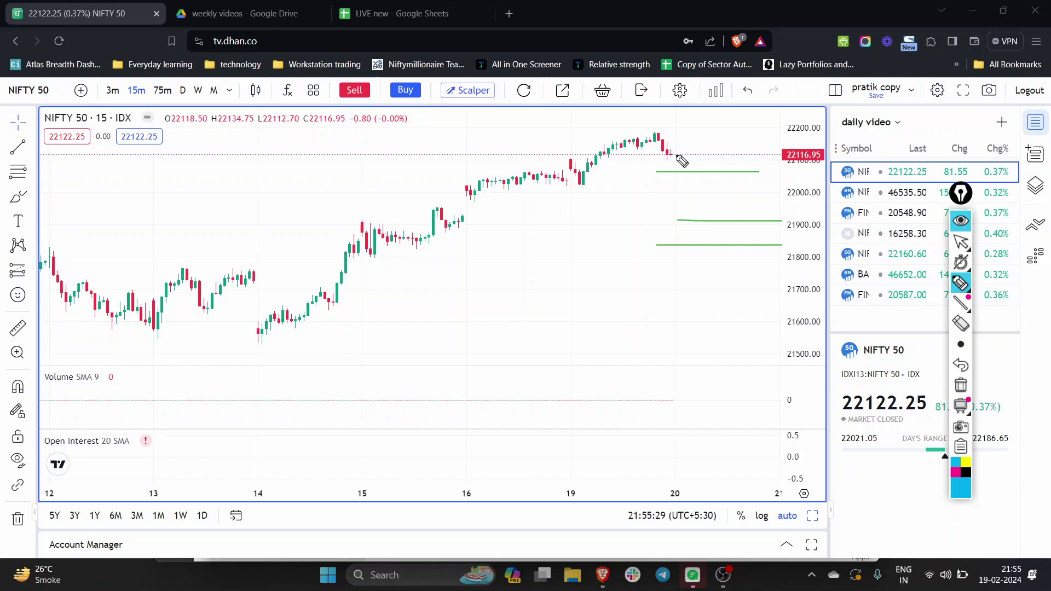
left_click_drag(699, 175, 718, 136)
left_click(961, 385)
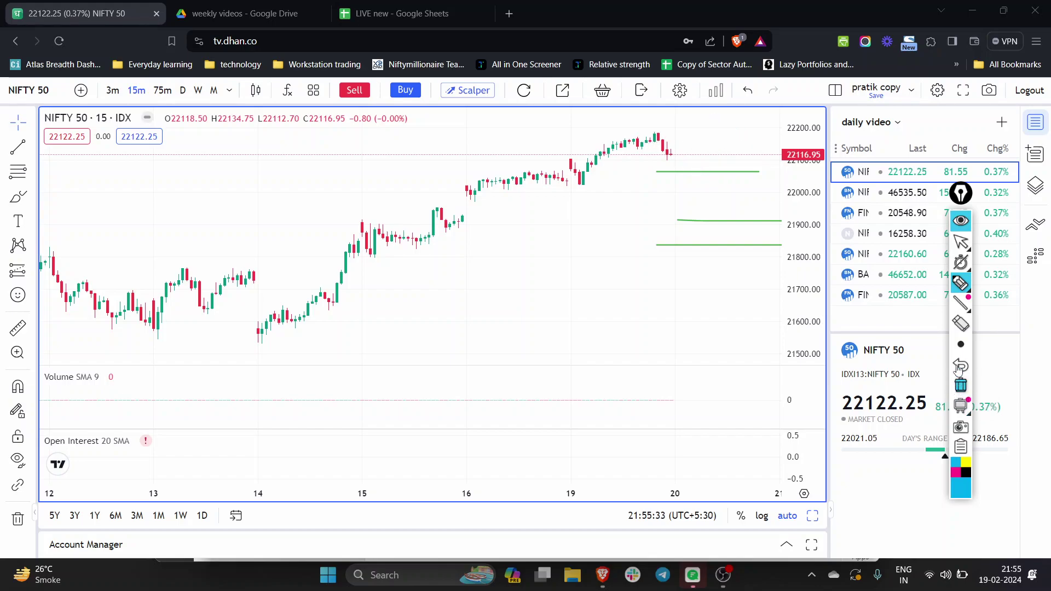
left_click(960, 241)
Switch the NIFTY 50 chart back to daily candles
scroll(530, 208, "down", 2)
scroll(514, 210, "up", 3)
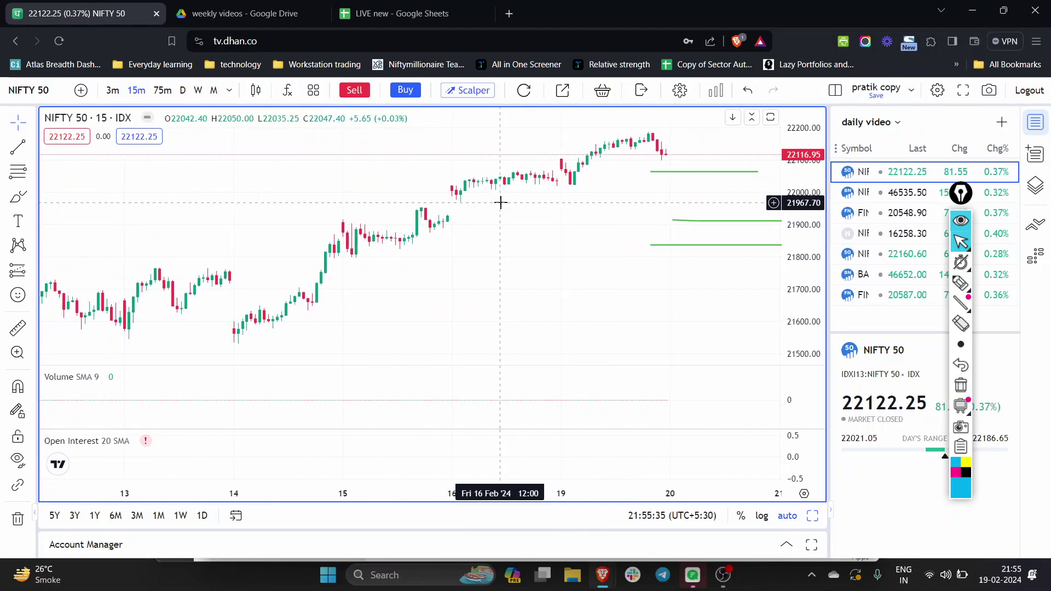
left_click(182, 89)
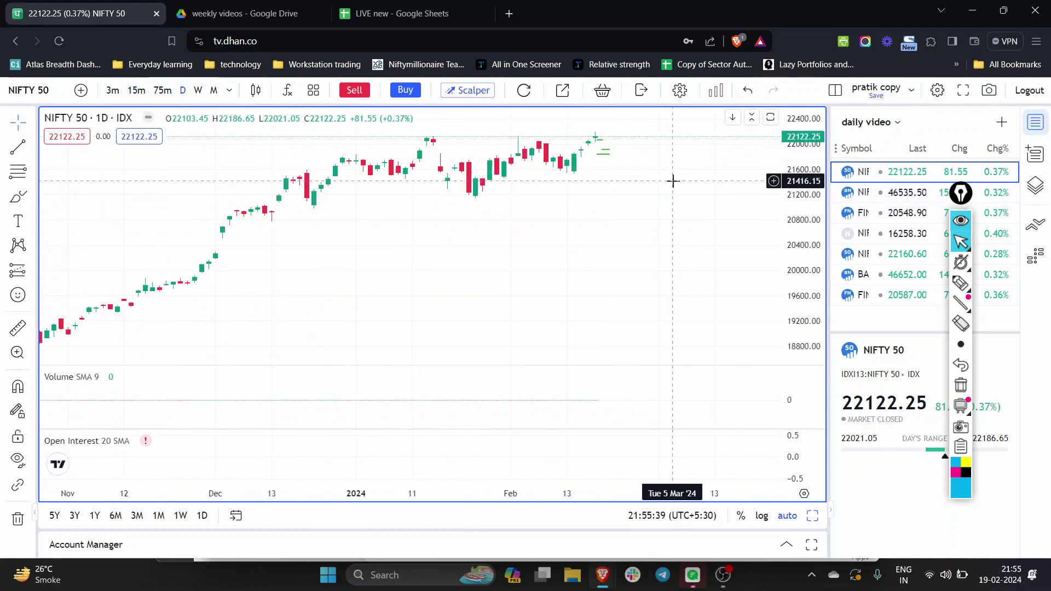
Open NIFTY BANK, hide its level lines, box and clear the sideways range, then restore the lines
left_click(904, 192)
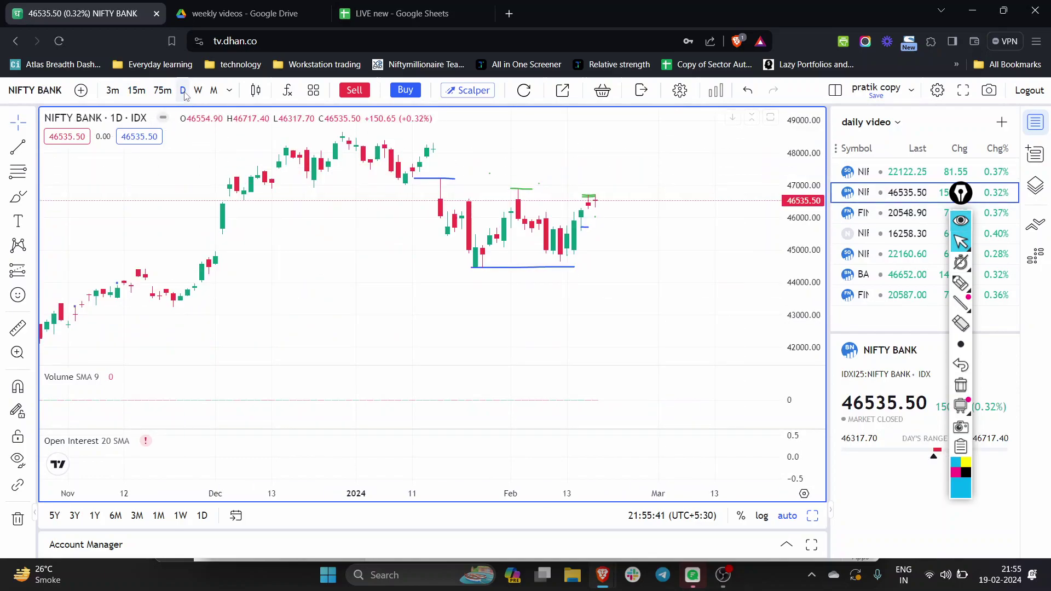
left_click(17, 460)
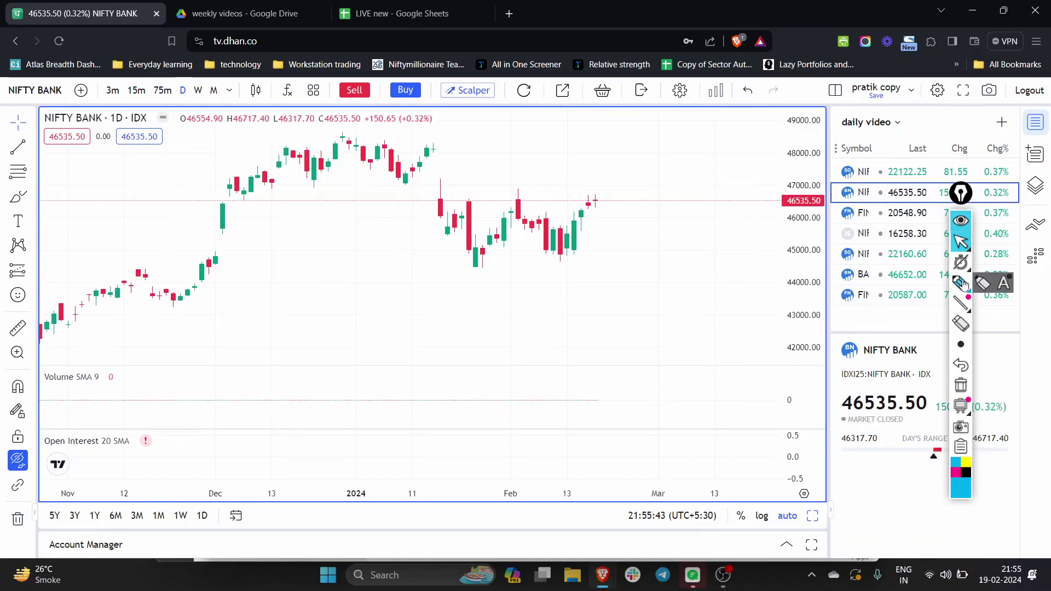
left_click(961, 283)
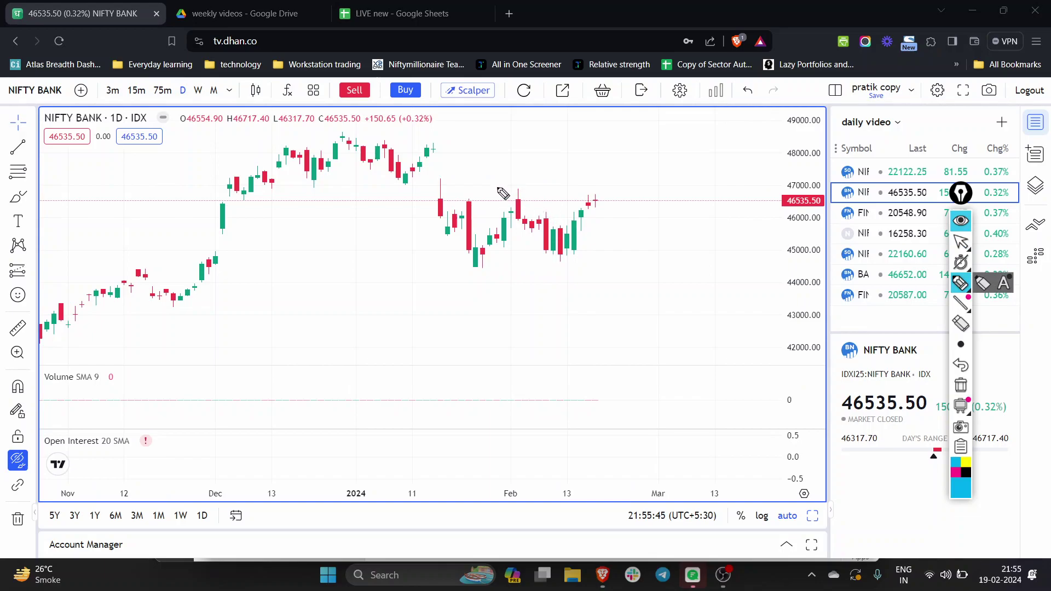
mouse_move(444, 178)
left_mouse_down()
mouse_move(448, 194)
mouse_move(600, 202)
mouse_move(626, 274)
mouse_move(441, 274)
mouse_move(443, 212)
left_mouse_up()
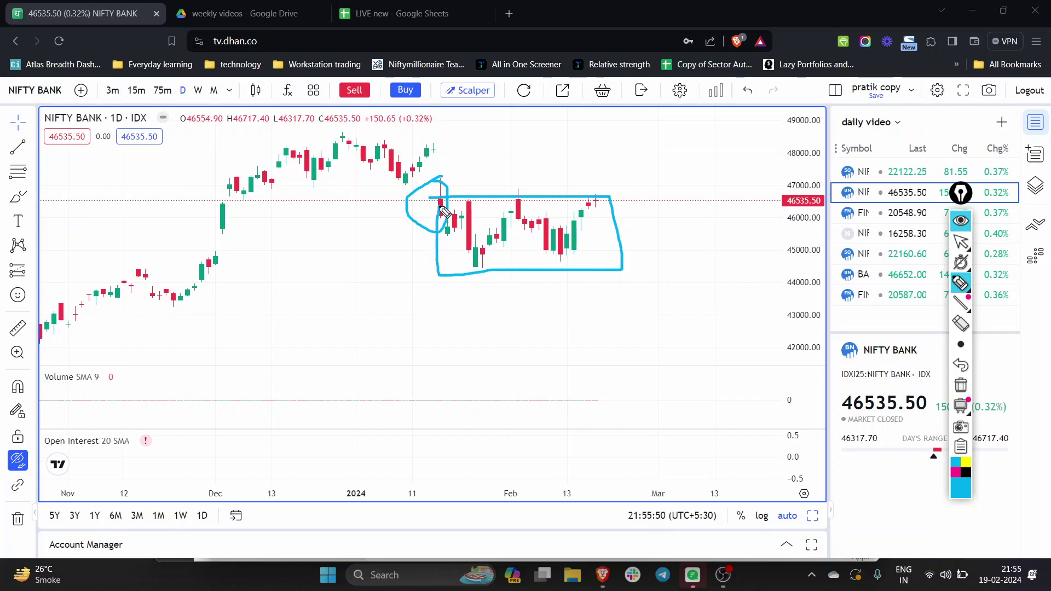
left_click(961, 385)
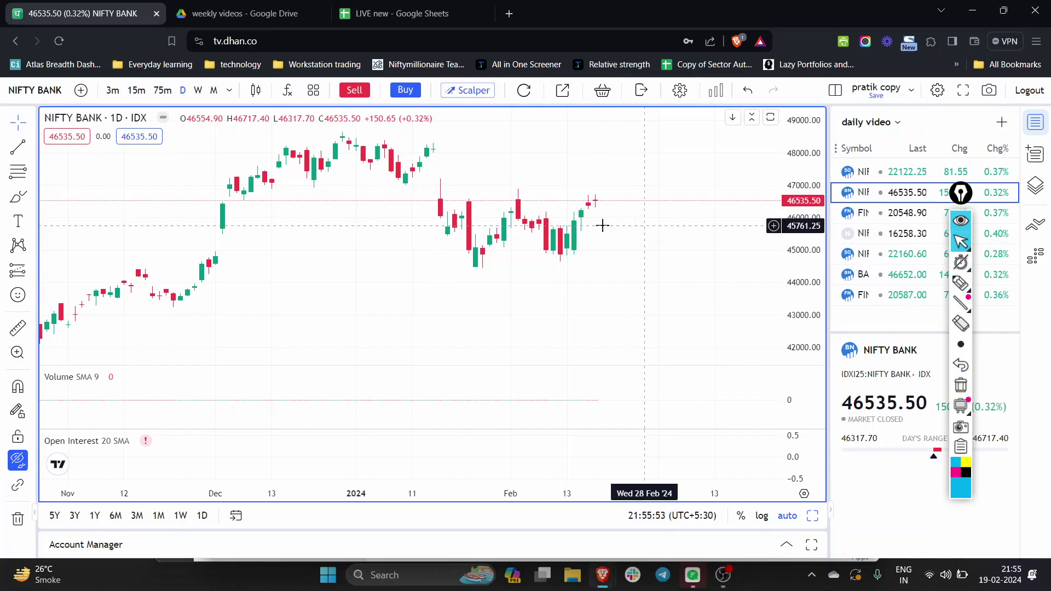
scroll(603, 225, "down", 3)
left_click(18, 460)
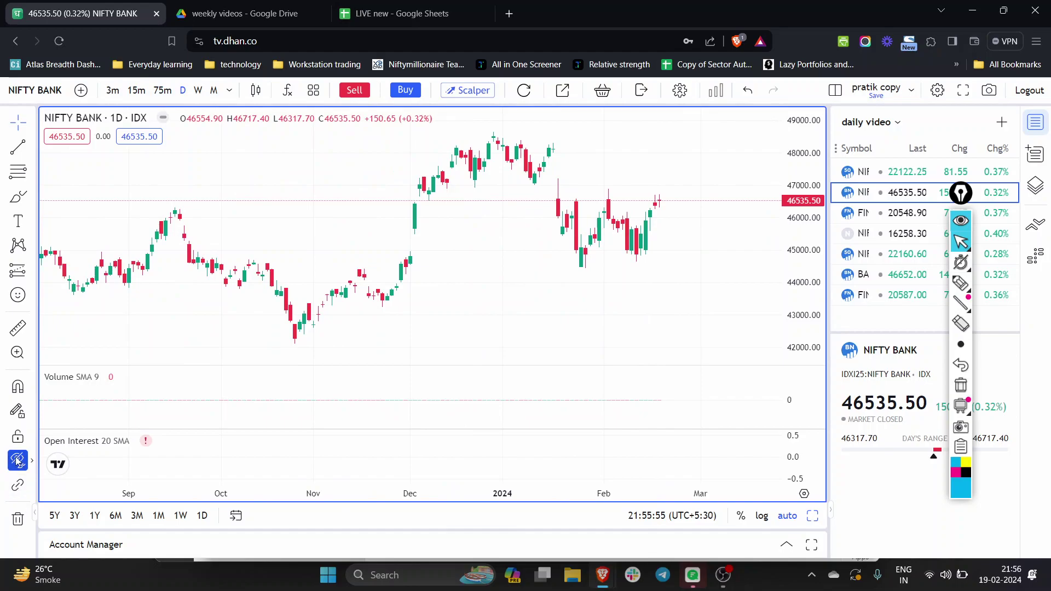
On 15-minute candles, mark the resistance zone along the recent highs, then clear it
left_click(136, 90)
left_click(961, 283)
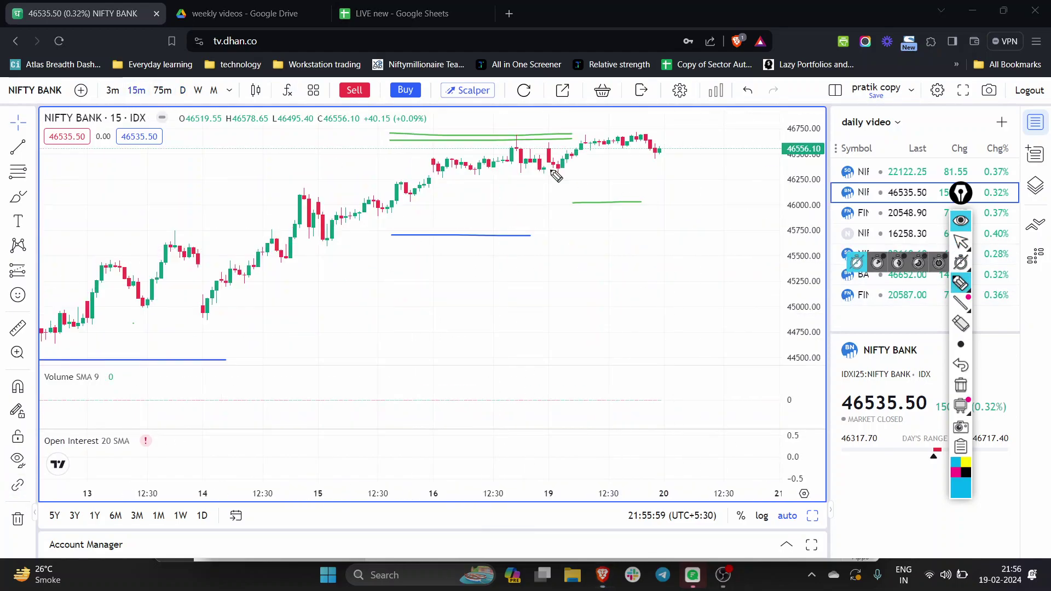
left_click_drag(495, 135, 662, 141)
left_click_drag(495, 131, 653, 127)
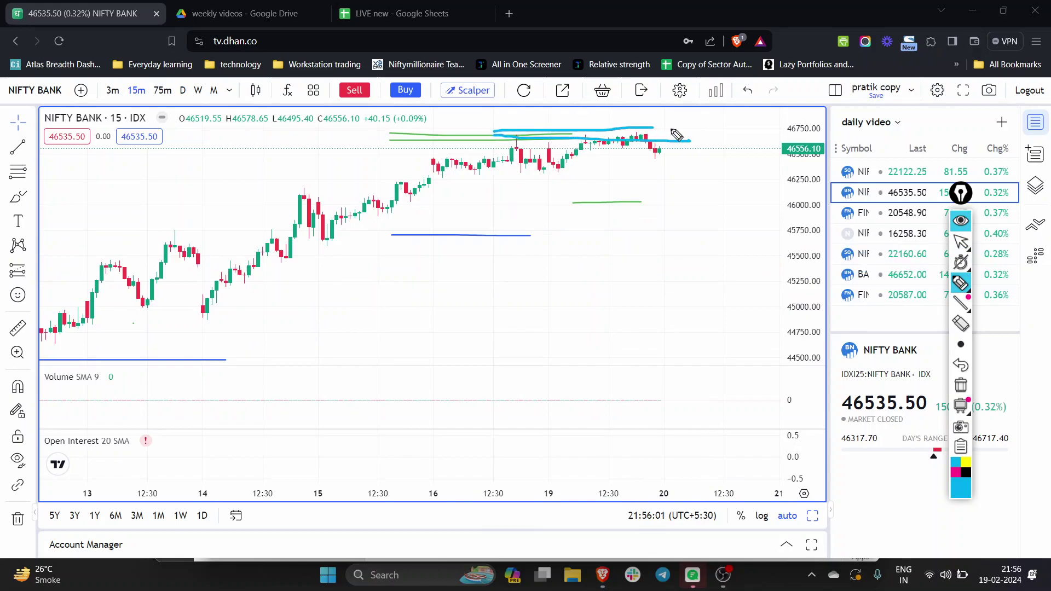
left_click_drag(529, 141, 644, 137)
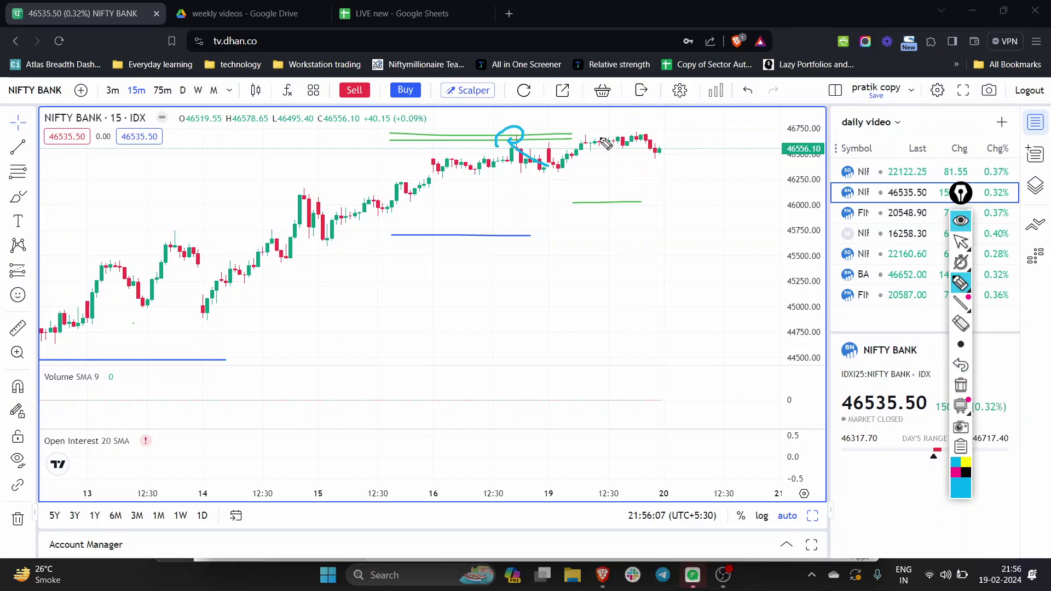
mouse_move(578, 134)
left_mouse_down()
mouse_move(664, 134)
mouse_move(614, 132)
left_mouse_up()
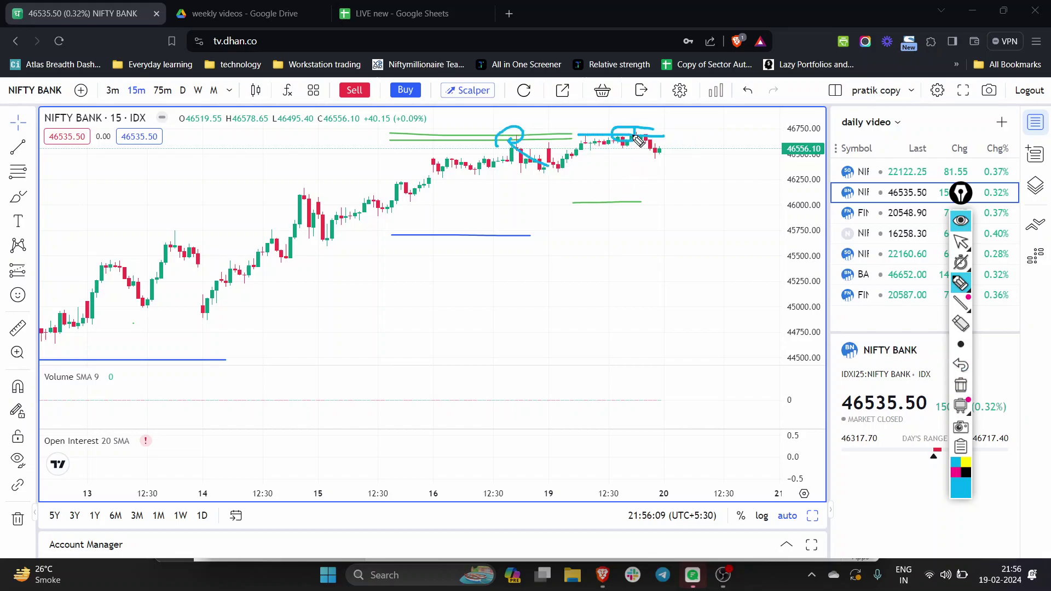
left_click(961, 385)
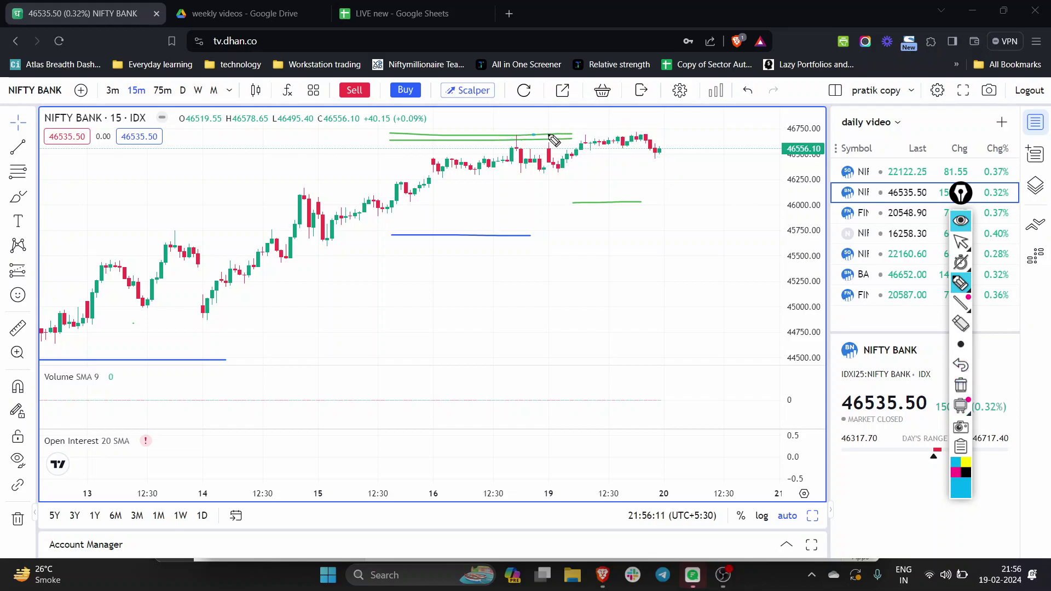
Sketch a breakout above the resistance highs, then clear it
left_click_drag(534, 135, 730, 137)
left_click_drag(514, 141, 683, 138)
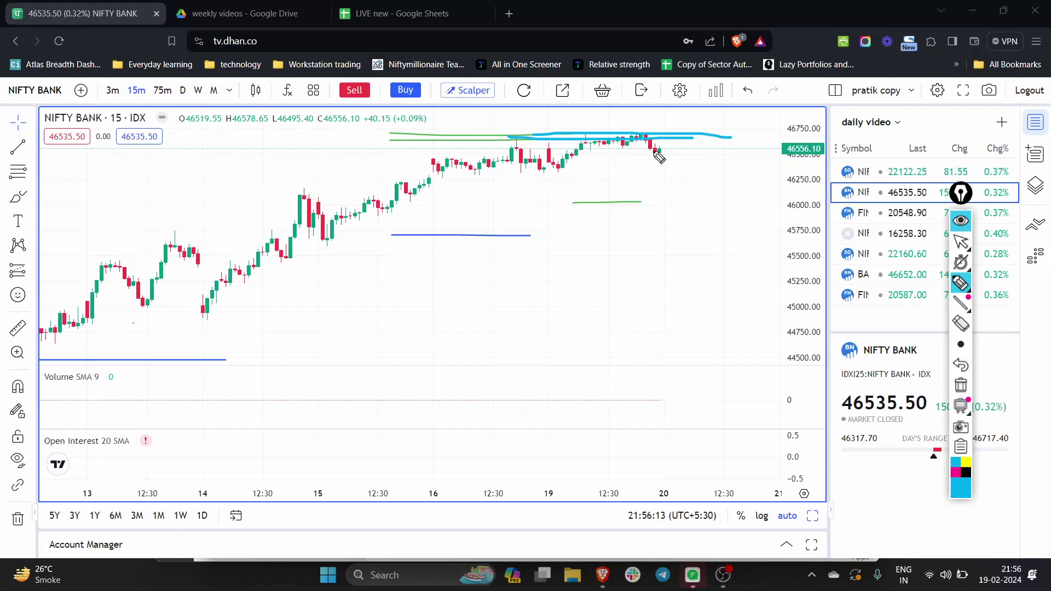
left_click(960, 385)
left_click(960, 241)
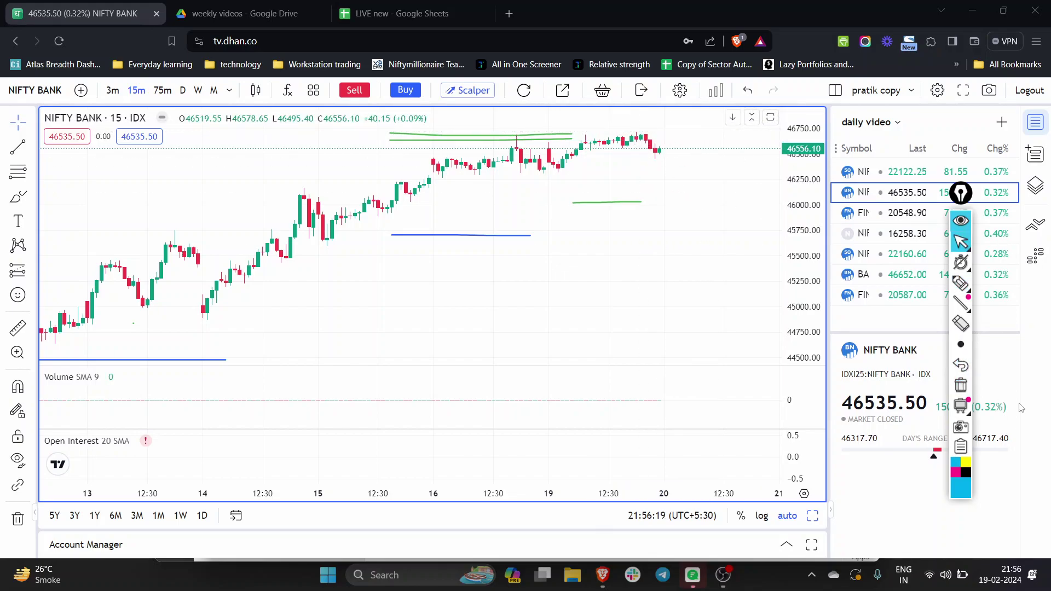
Mark a line across the highs at the chart top, then clear it
left_click(961, 283)
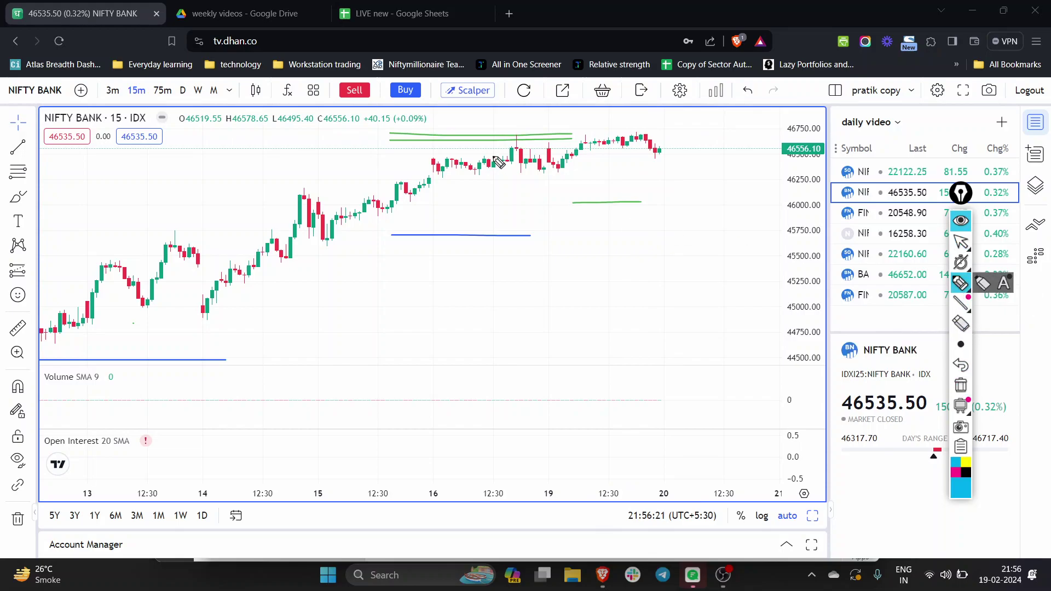
left_click_drag(554, 134, 695, 132)
mouse_move(561, 143)
left_mouse_down()
mouse_move(755, 144)
mouse_move(733, 62)
mouse_move(707, 132)
mouse_move(652, 111)
left_mouse_up()
left_click(961, 385)
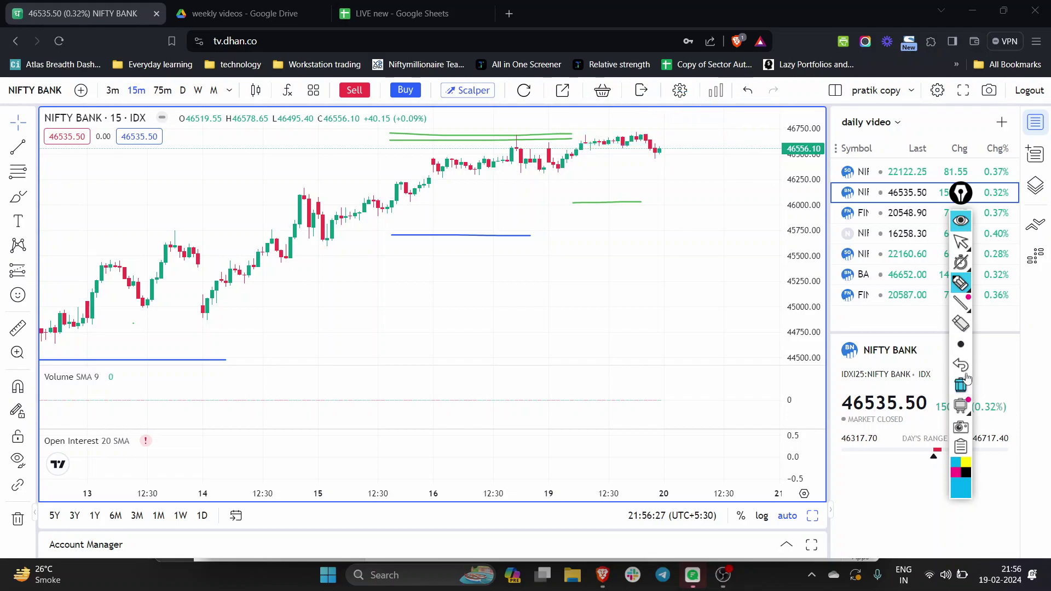
left_click(961, 240)
Sketch a dip to the green level and bounce, then clear it
left_click(958, 281)
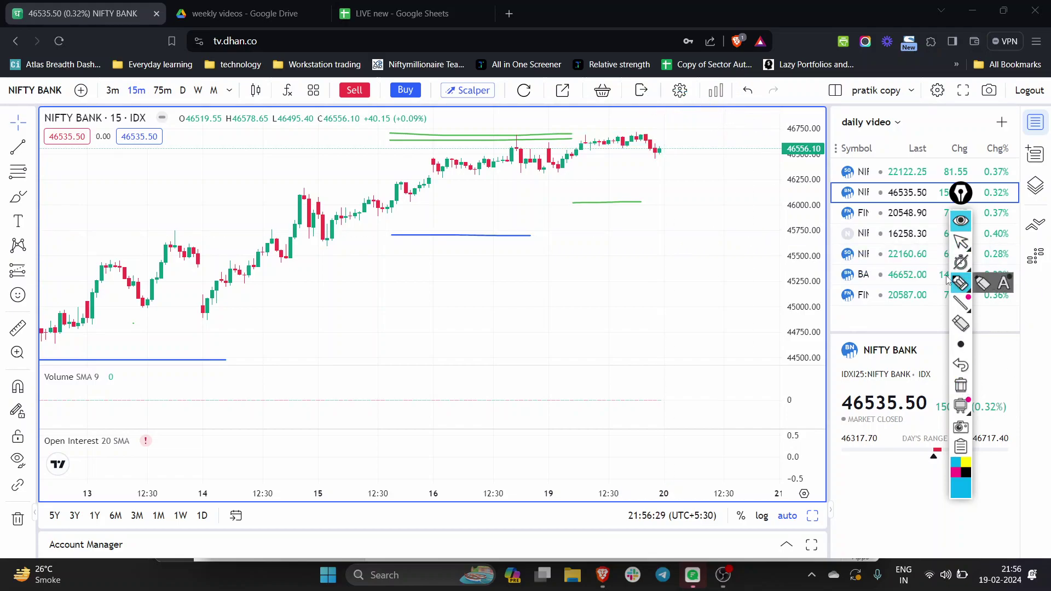
mouse_move(656, 151)
left_mouse_down()
mouse_move(678, 183)
mouse_move(744, 207)
mouse_move(746, 165)
mouse_move(716, 200)
mouse_move(690, 203)
mouse_move(664, 186)
left_mouse_up()
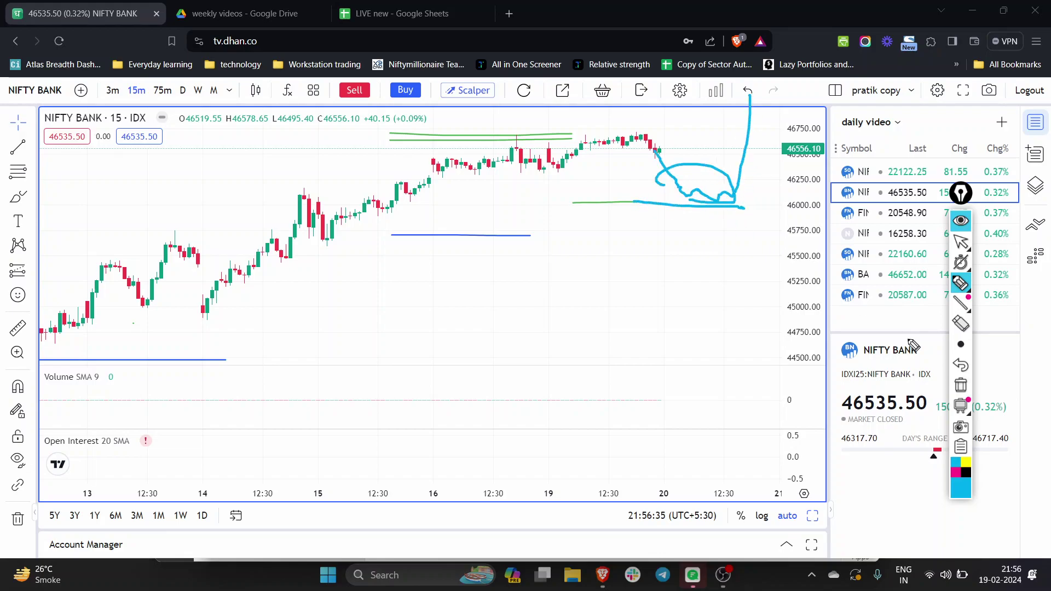
left_click(961, 388)
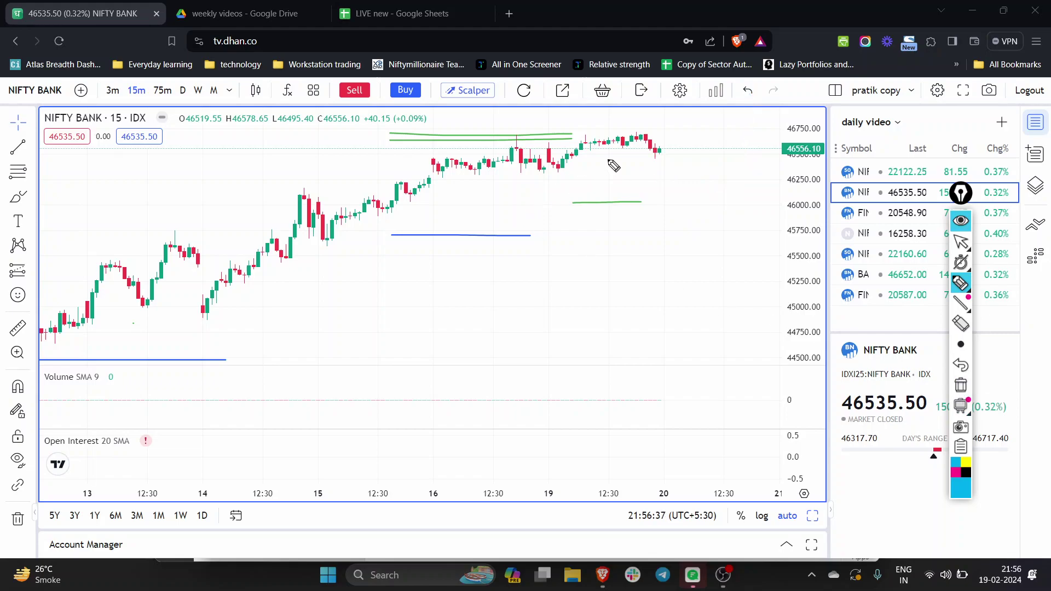
Mark the resistance along the recent highs with two cyan lines, then clear them
left_click(959, 239)
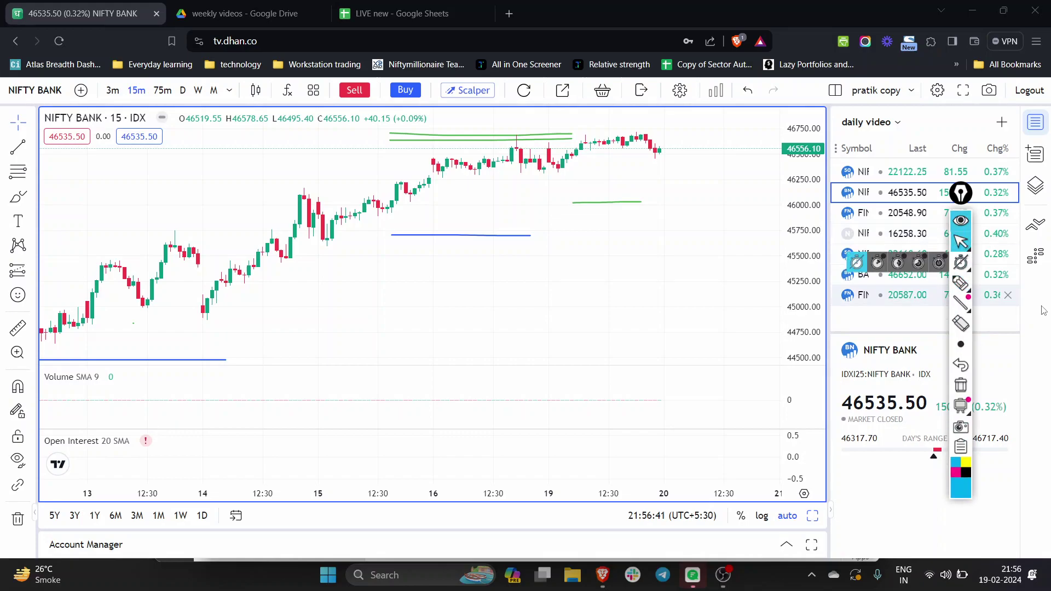
left_click(961, 283)
left_click_drag(566, 139, 686, 132)
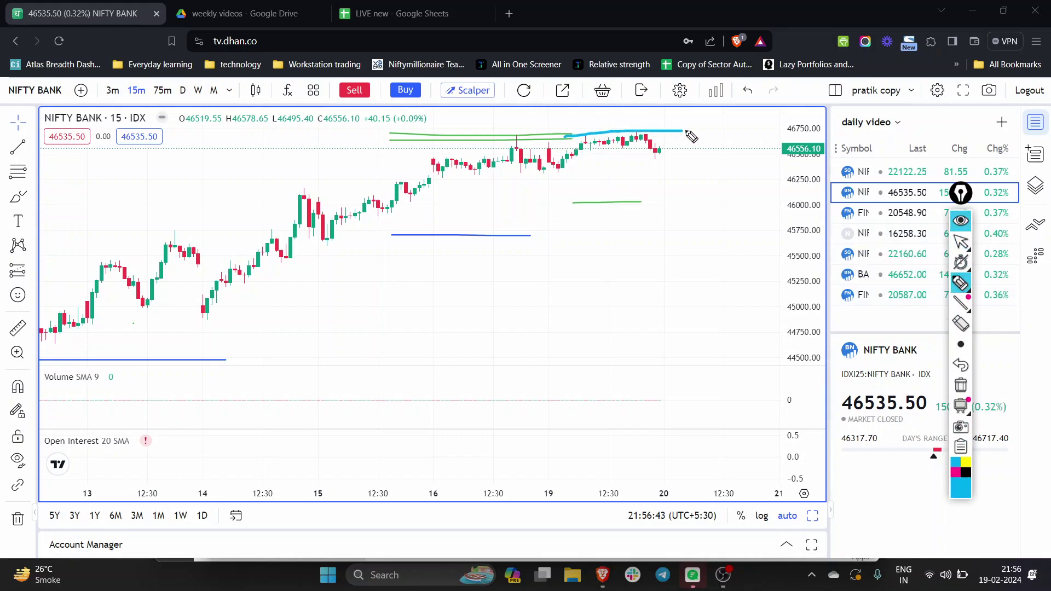
left_click_drag(582, 143, 663, 137)
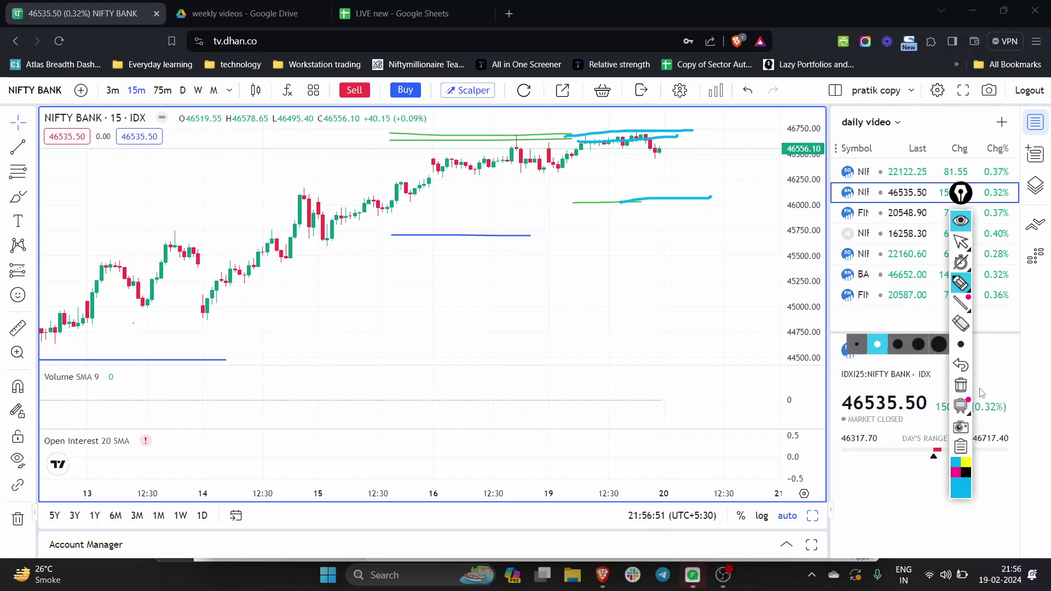
left_click(960, 384)
Frame the highs and sketch a dip-and-recovery path, then clear the cyan sketches
mouse_move(562, 131)
left_mouse_down()
mouse_move(767, 121)
mouse_move(717, 144)
left_mouse_up()
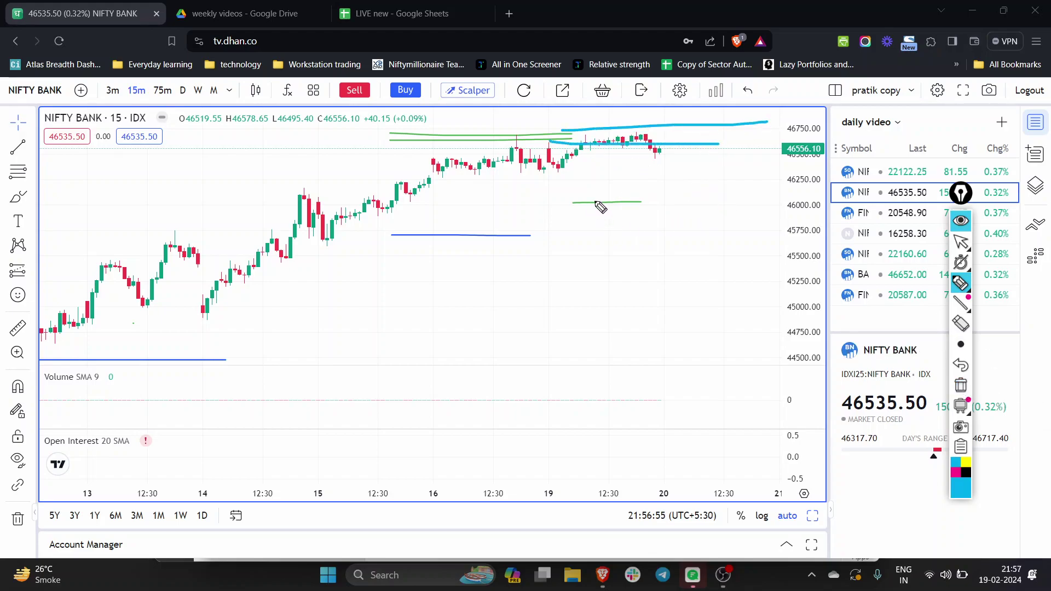
mouse_move(664, 187)
left_mouse_down()
mouse_move(715, 188)
mouse_move(729, 133)
left_mouse_up()
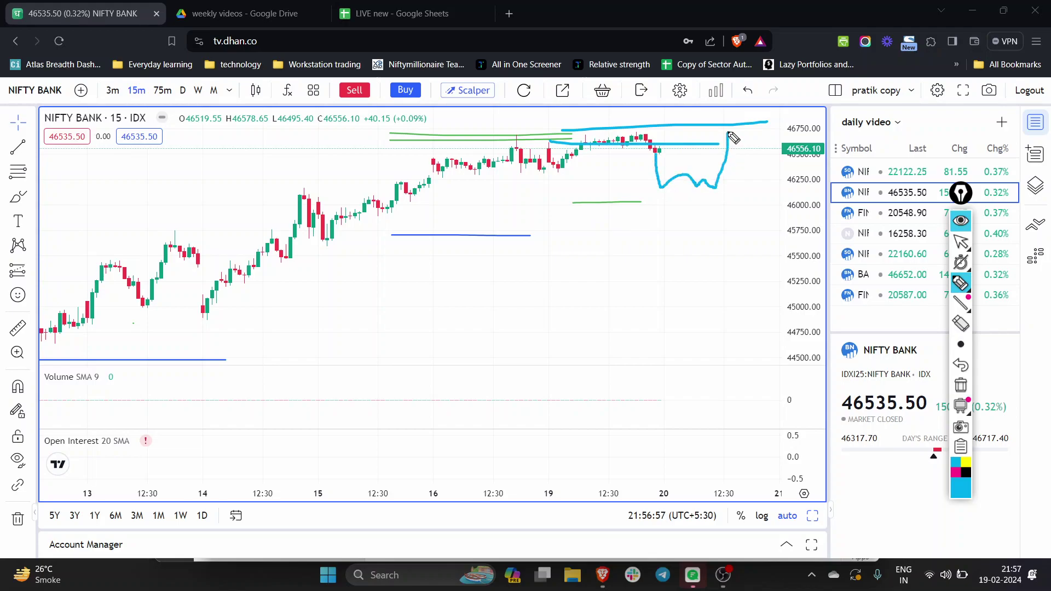
left_click(961, 385)
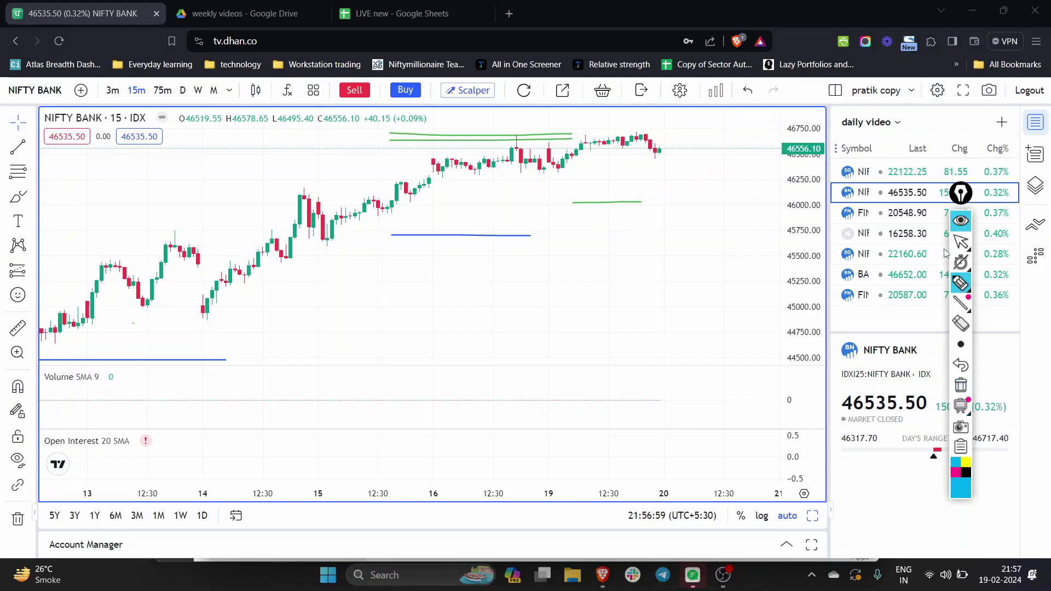
left_click(961, 241)
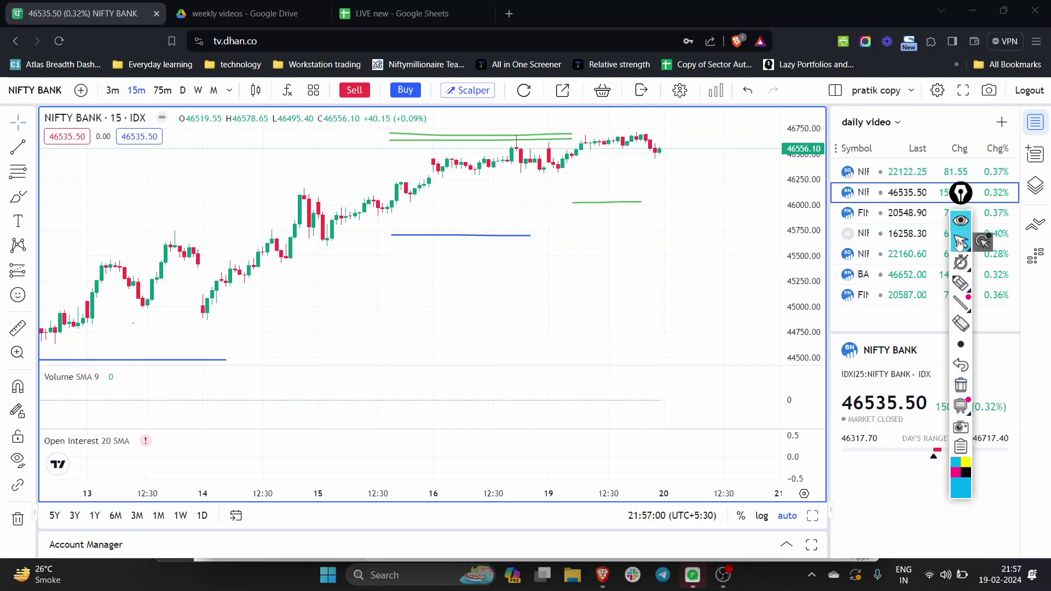
Open FINNIFTY on daily candles, then switch to FINNIFTY FEB FUT
left_click(864, 213)
left_click(183, 90)
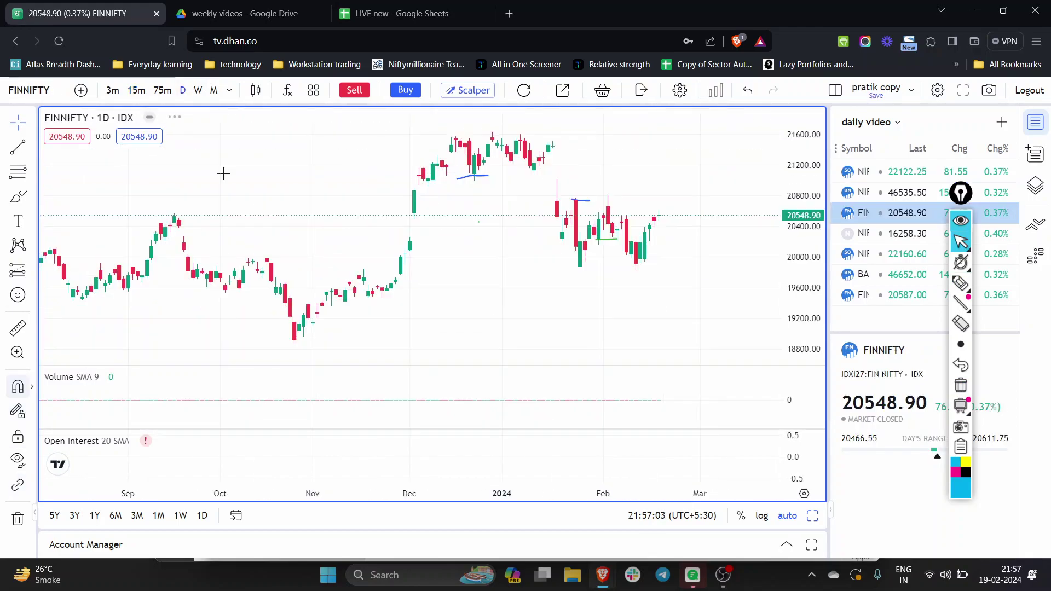
left_click(876, 295)
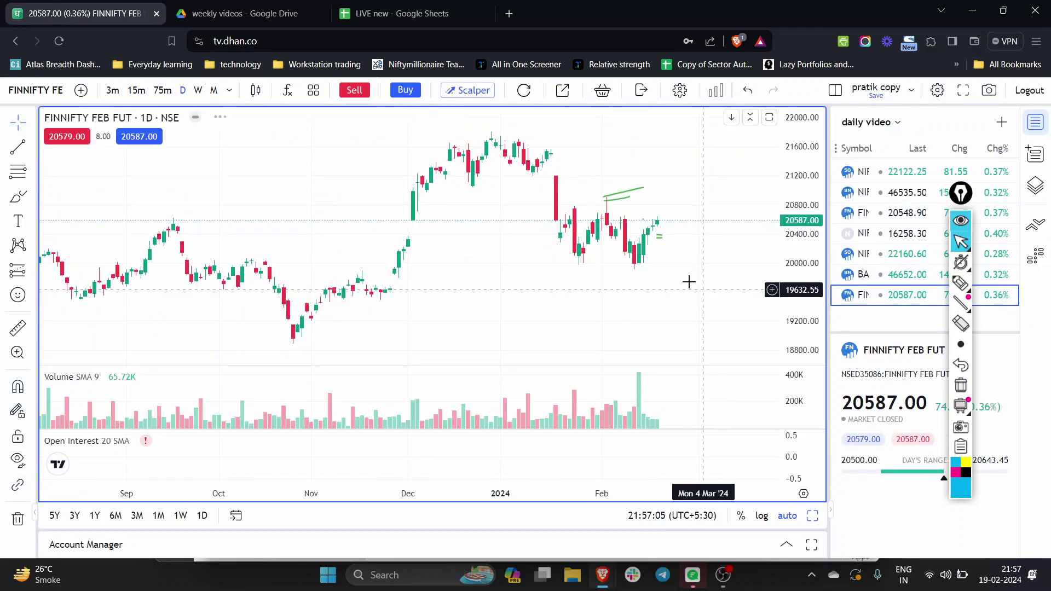
scroll(685, 277, "up", 3)
Sketch two cyan lines across the recent daily highs, then remove them
left_click(961, 283)
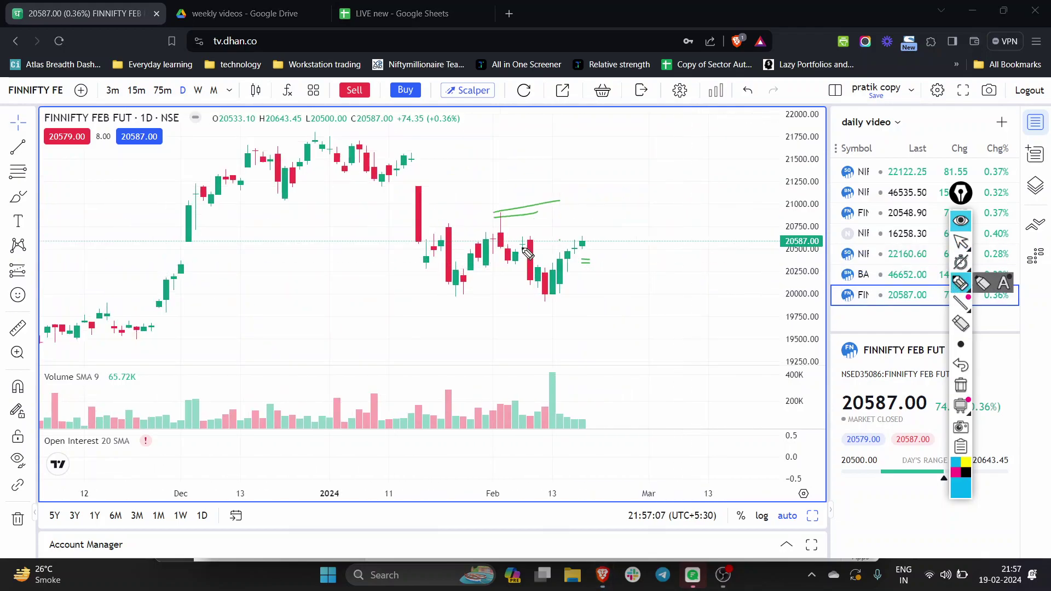
left_click_drag(473, 222, 667, 220)
left_click_drag(476, 225, 600, 224)
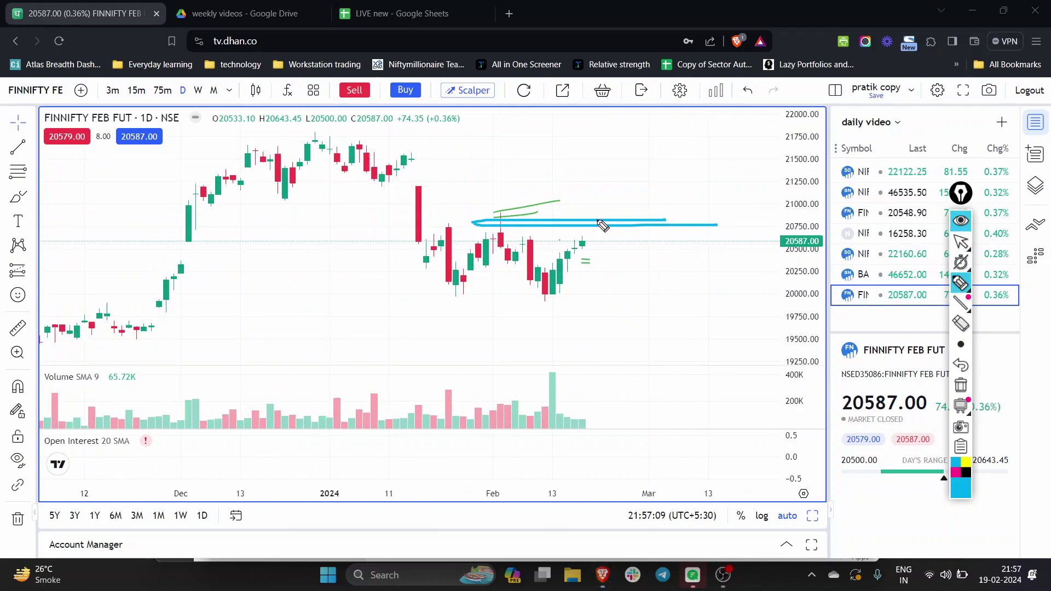
left_click_drag(531, 219, 668, 219)
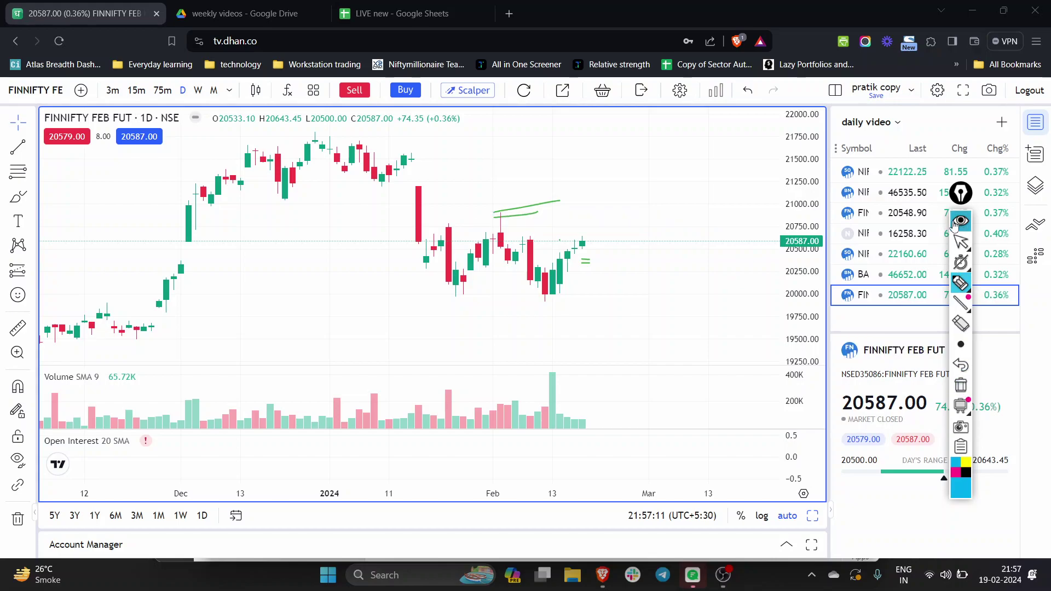
left_click(963, 242)
On 75-minute candles, draw and clear two cyan lines at the highs, then type 15 for 15-minute
left_click(162, 90)
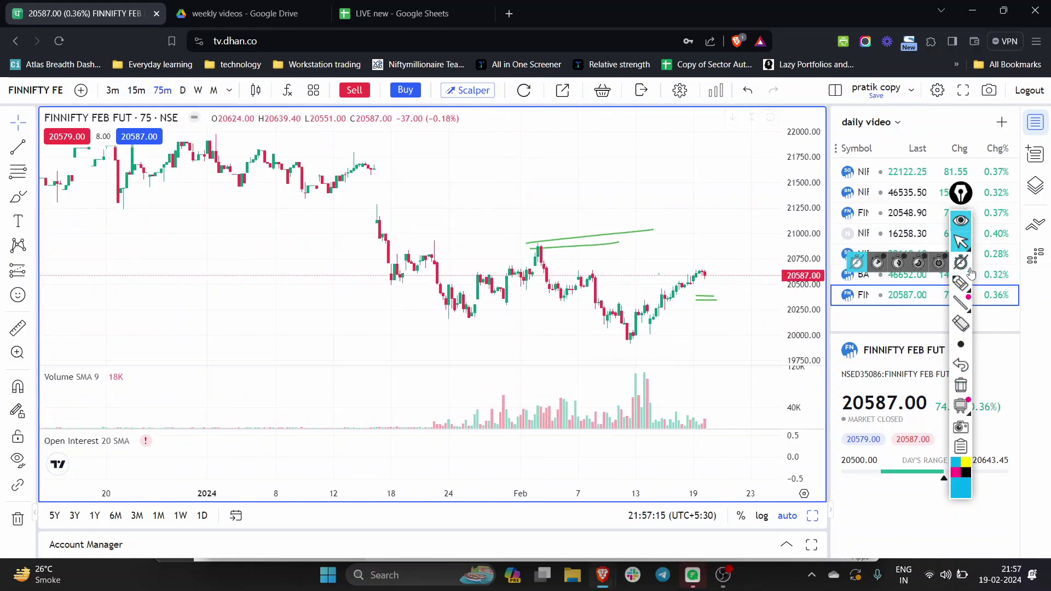
left_click(961, 281)
left_click_drag(528, 239, 741, 243)
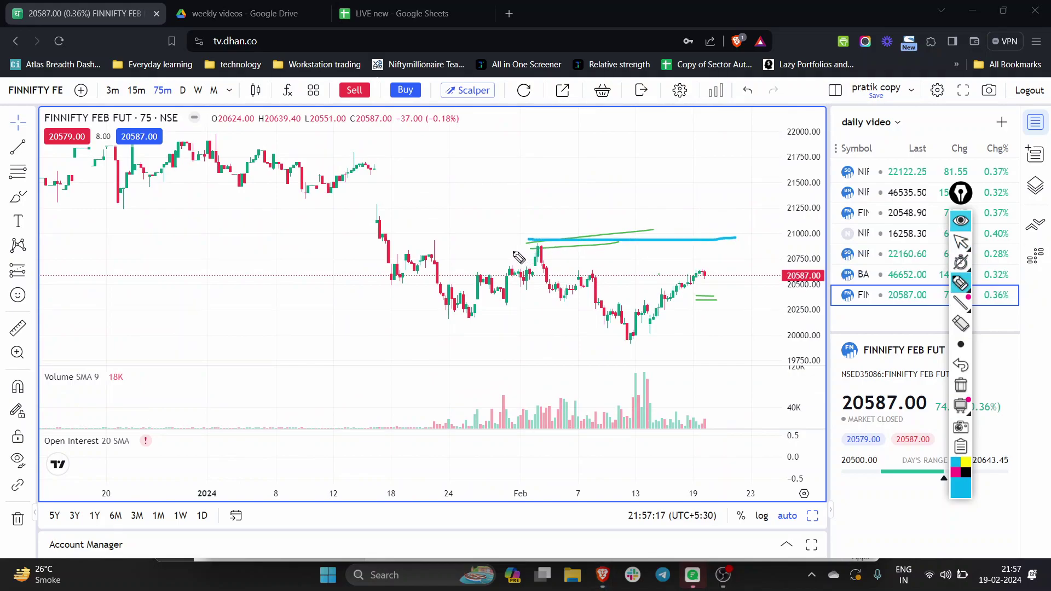
left_click_drag(525, 250, 750, 238)
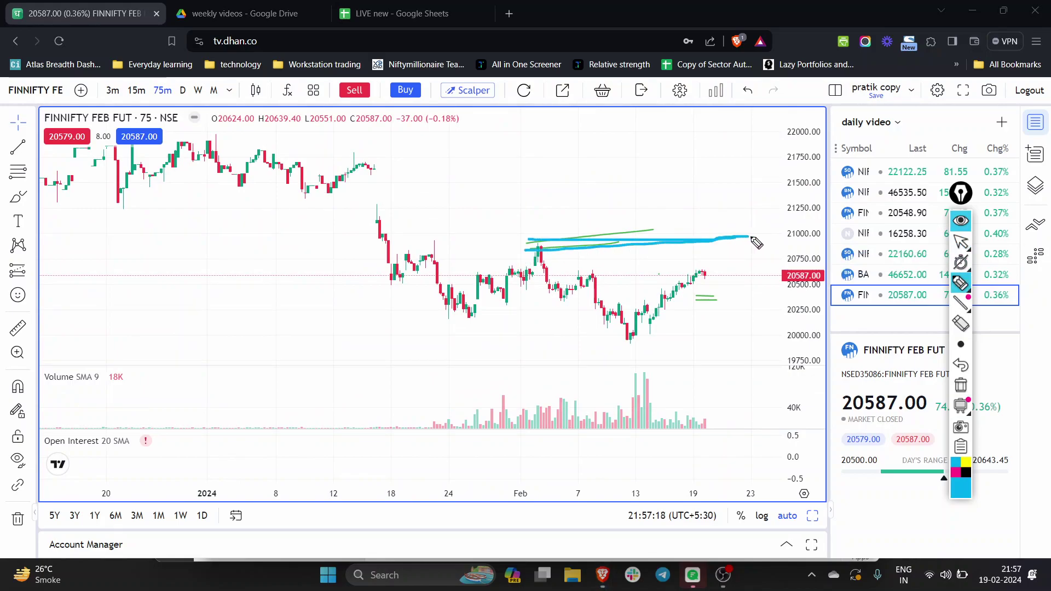
left_click(960, 385)
left_click(961, 242)
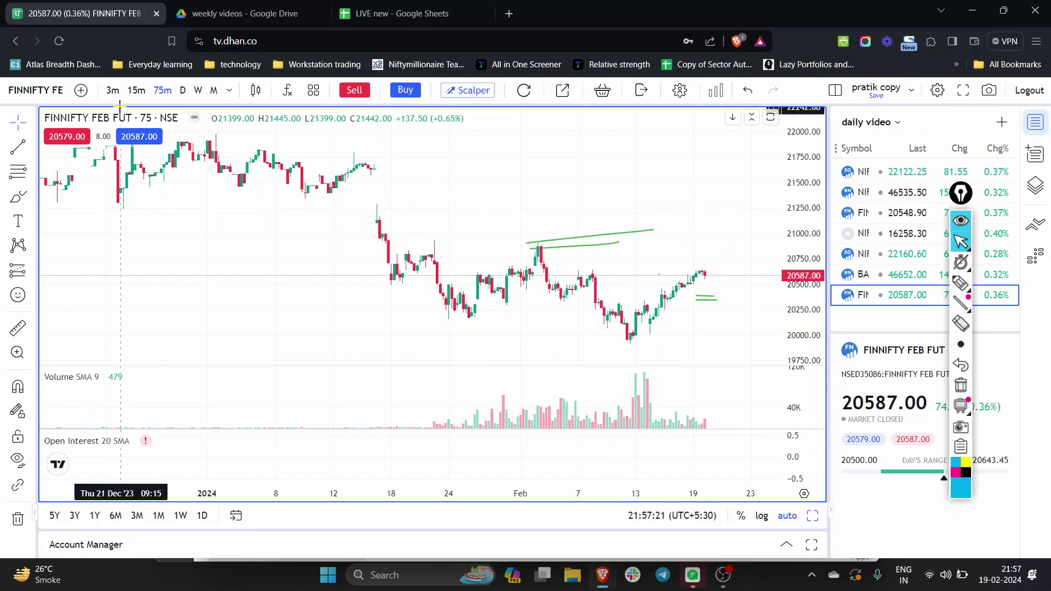
type("15")
key("Return")
Sketch a dip-and-rally path and cyan levels near 20650, 20580, 20880, 20850, clearing each
left_click(961, 283)
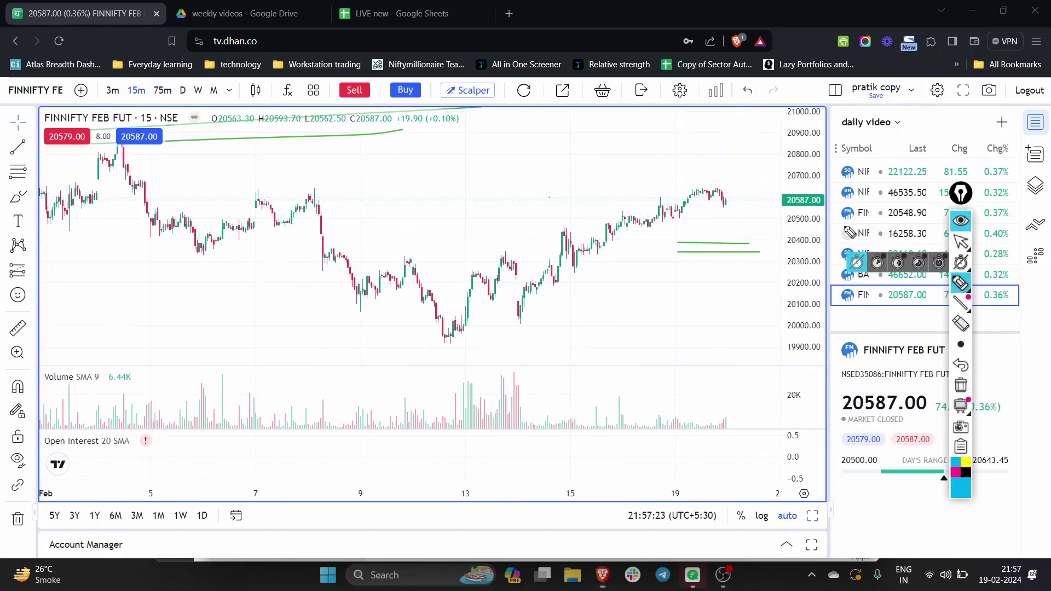
mouse_move(721, 198)
left_mouse_down()
mouse_move(734, 234)
mouse_move(762, 154)
left_mouse_up()
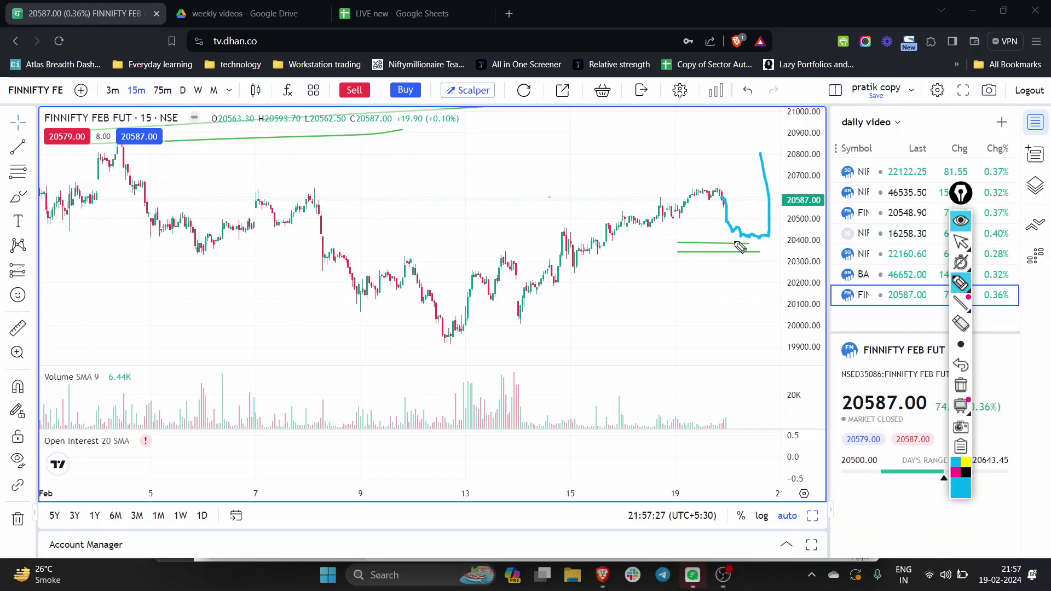
left_click(961, 384)
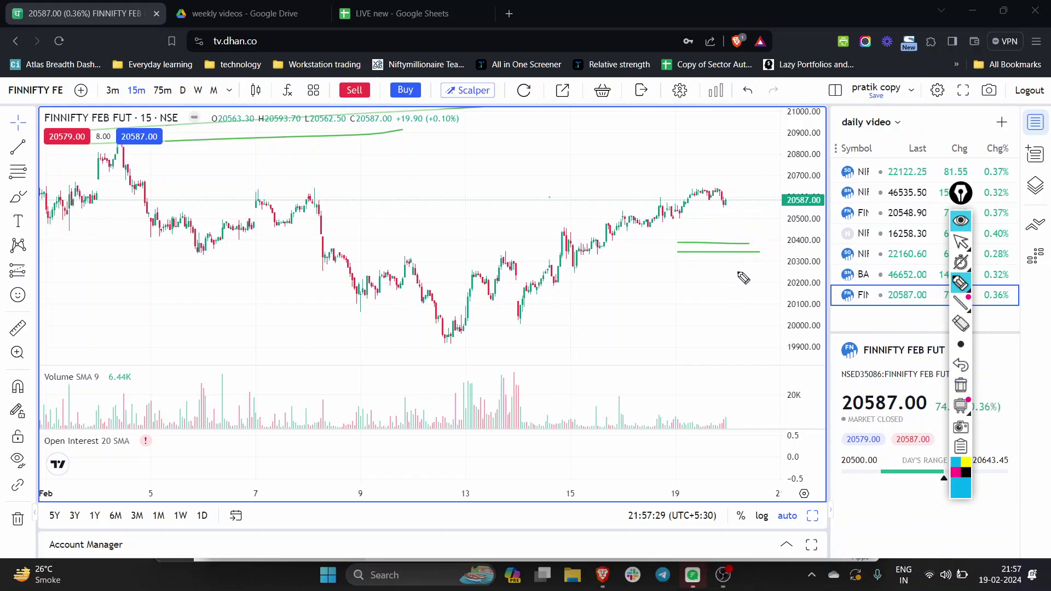
left_click_drag(237, 190, 749, 182)
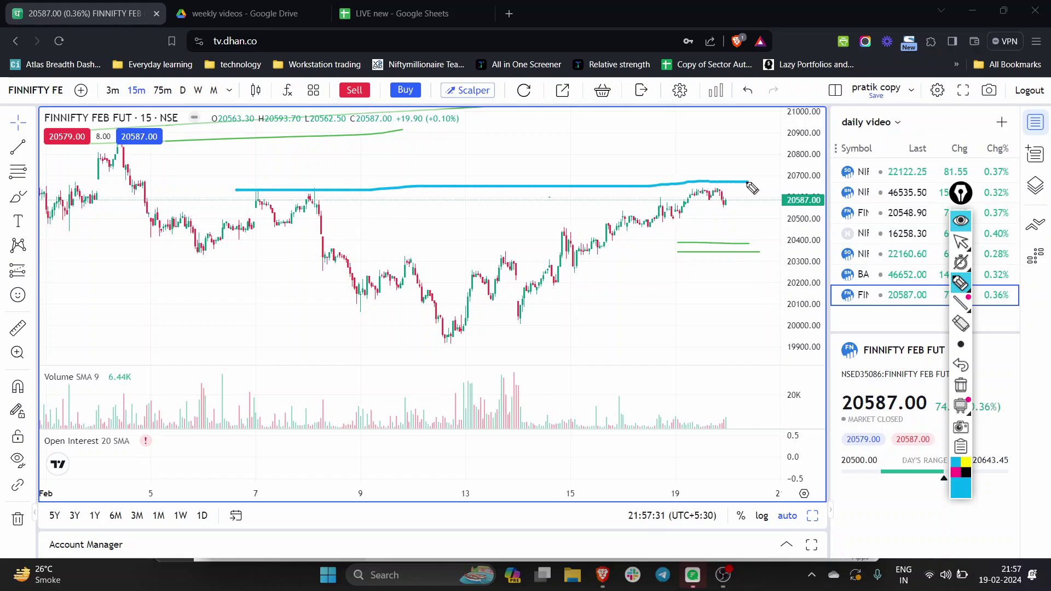
left_click_drag(236, 202, 748, 203)
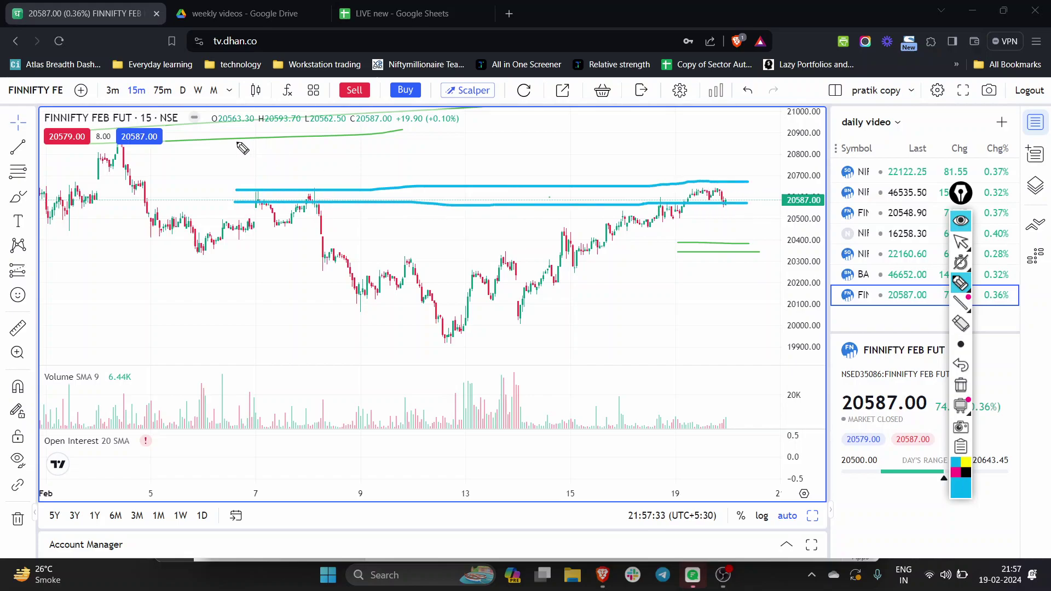
left_click_drag(236, 141, 714, 137)
left_click_drag(381, 153, 727, 143)
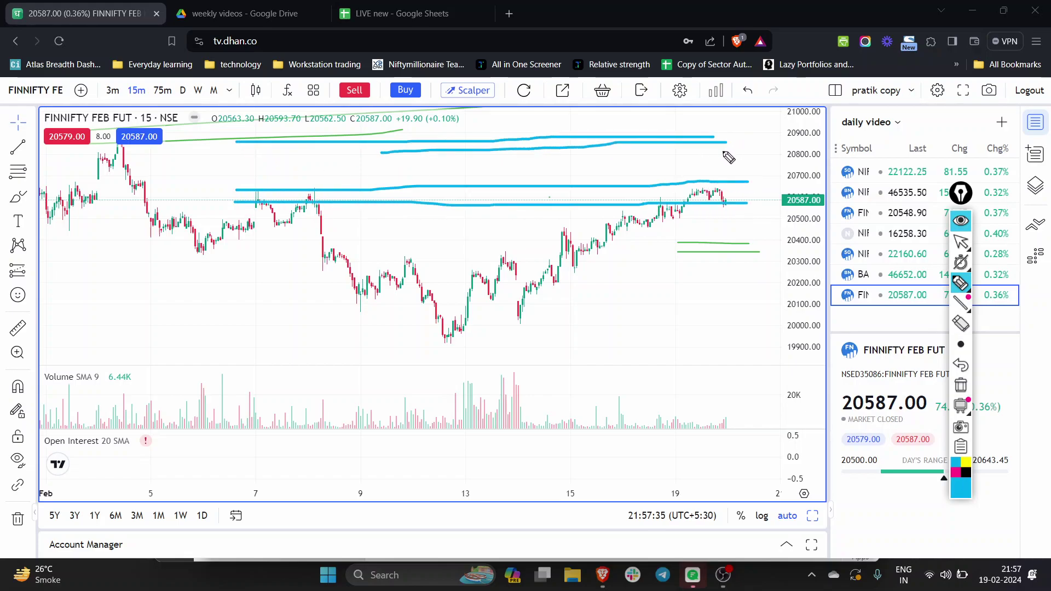
left_click(961, 386)
Move the pen toolbar off the watchlist and switch the chart to NIFTY SMALLCAP 100
left_click(961, 240)
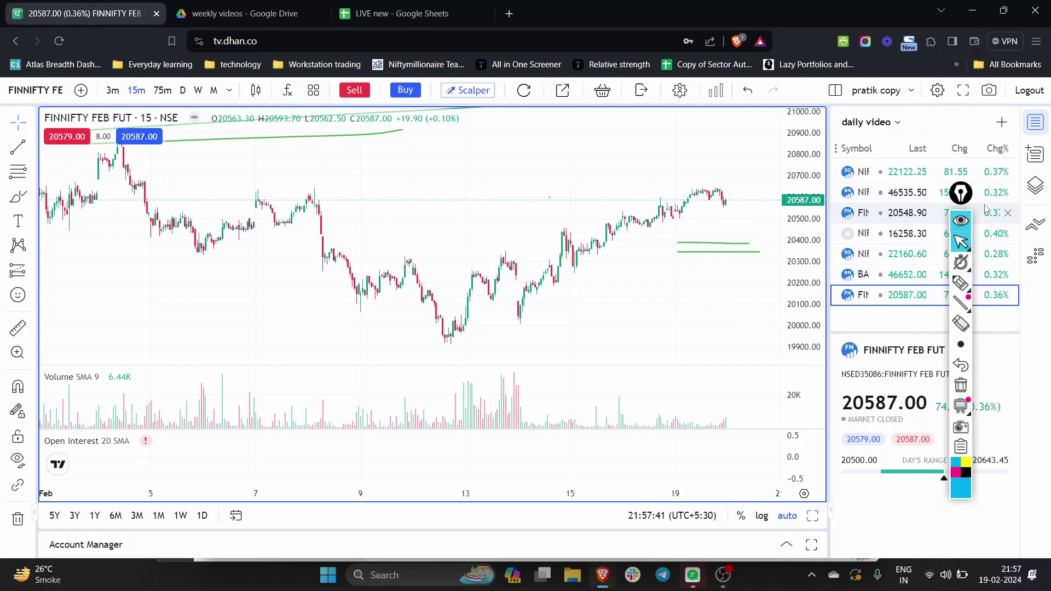
mouse_move(961, 196)
left_mouse_down()
mouse_move(989, 268)
mouse_move(1009, 241)
left_mouse_up()
left_click(888, 236)
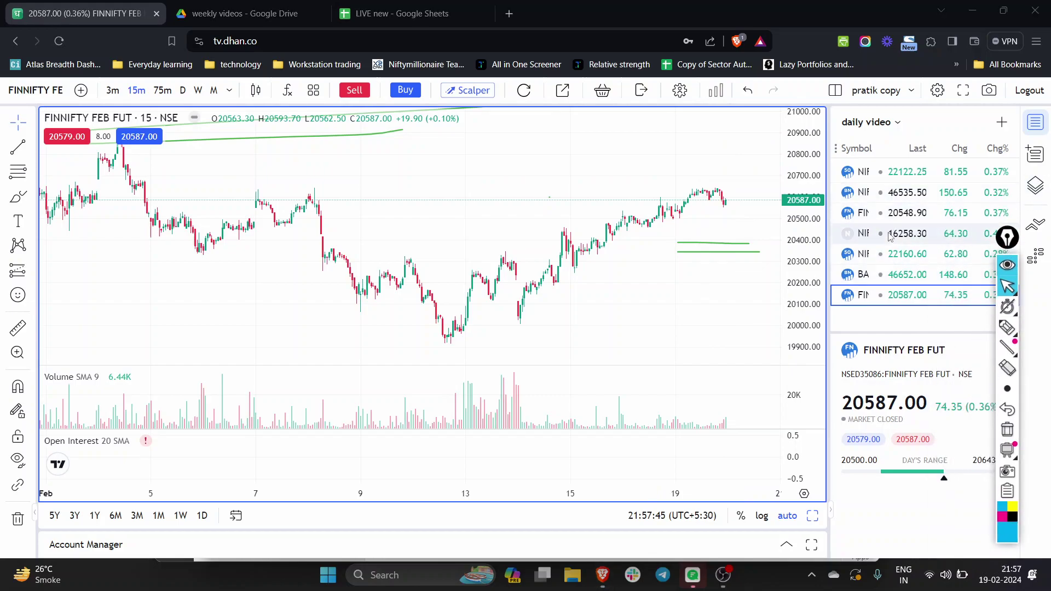
Move NIFTY SMALLCAP 100 to 75-minute candles, sketch cyan lines around the highs, then clear them
left_click(183, 91)
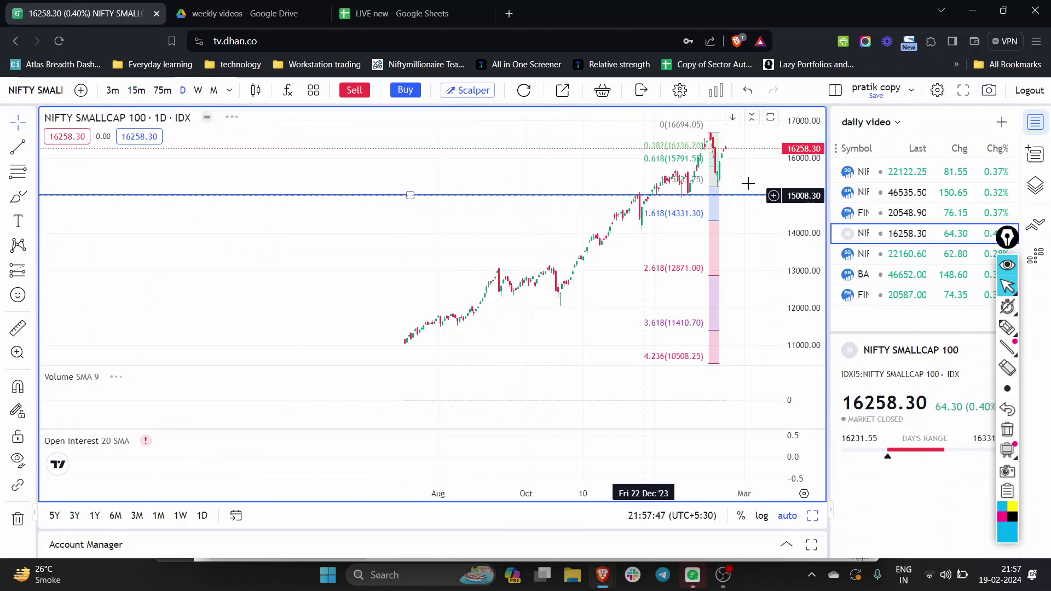
left_click(162, 91)
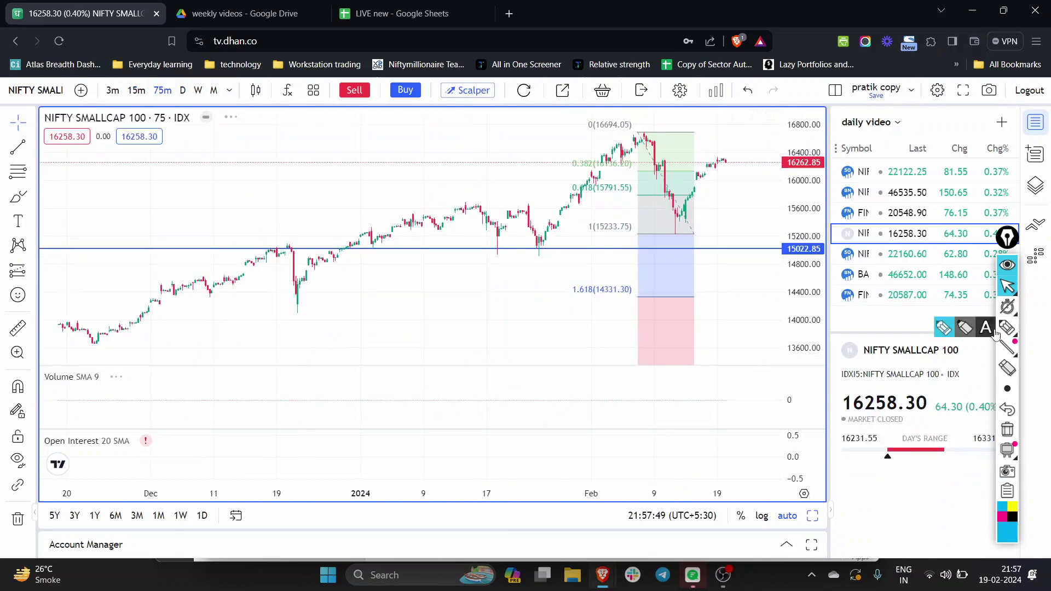
left_click(1007, 328)
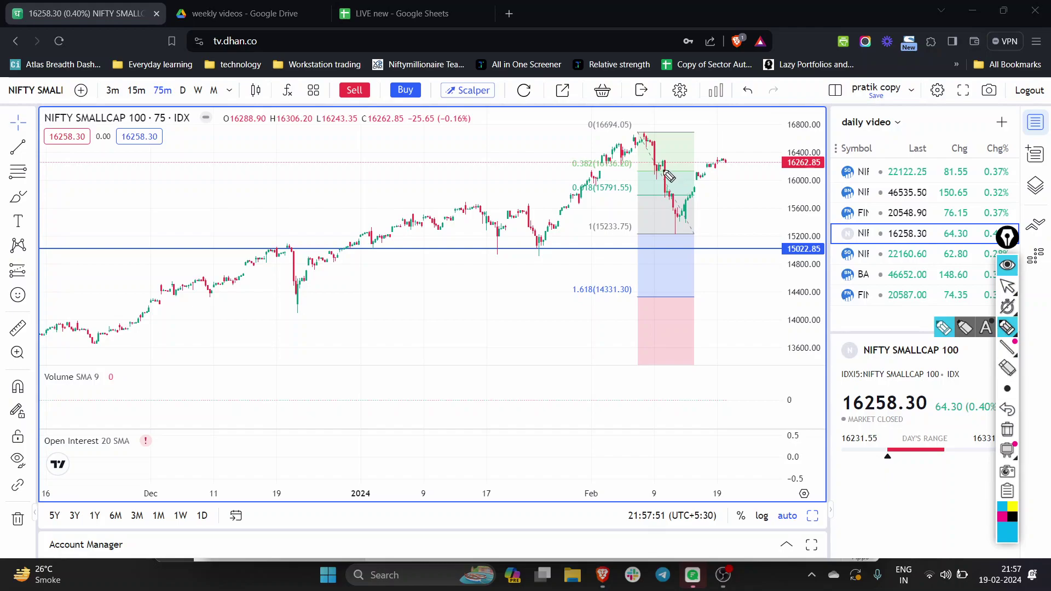
left_click_drag(653, 165, 775, 155)
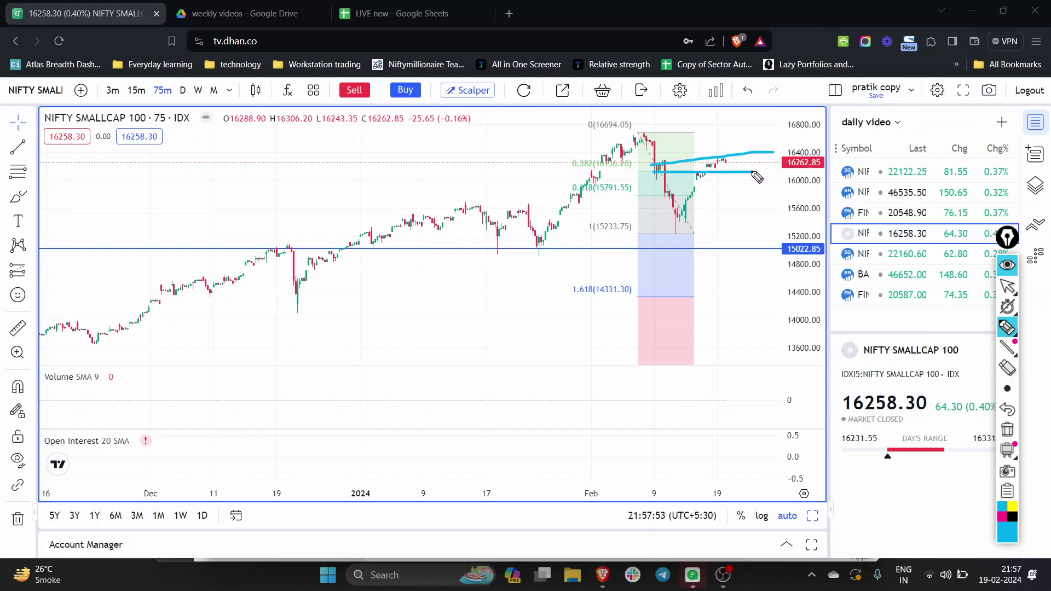
left_click(1008, 430)
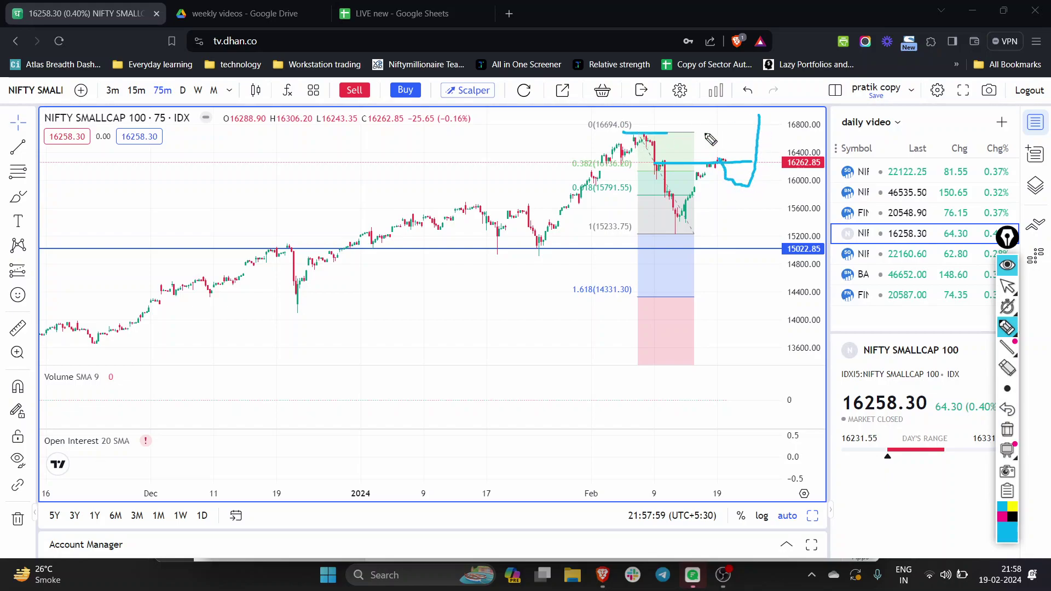
left_click(1007, 431)
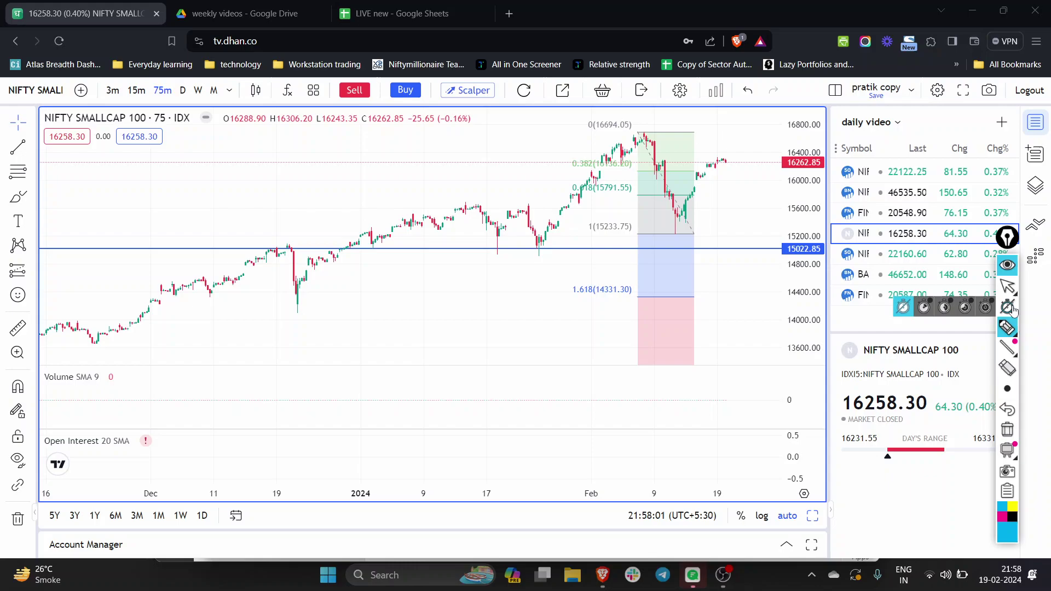
left_click(1010, 286)
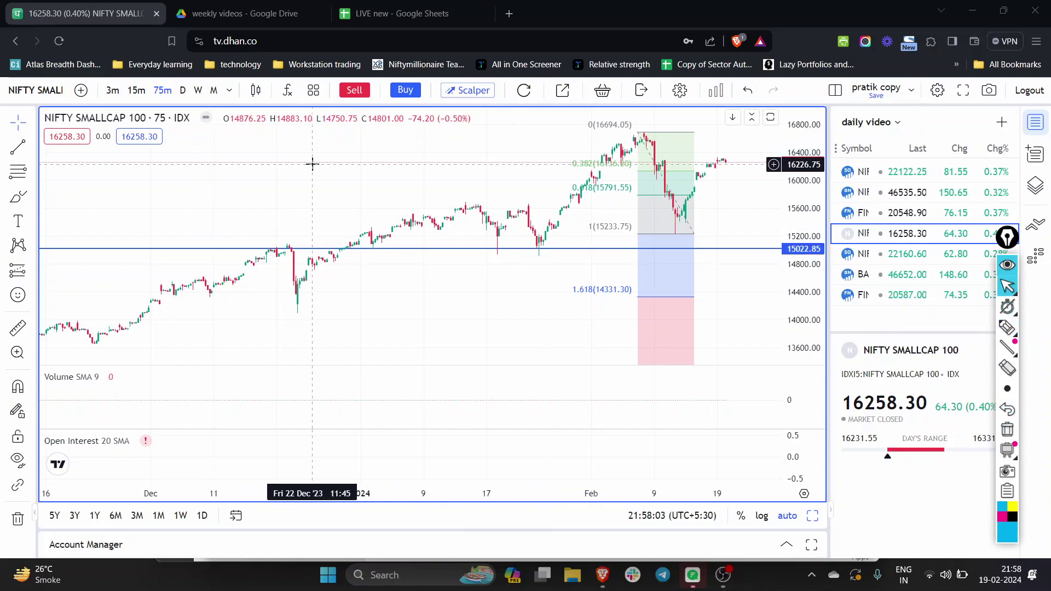
Return NIFTY SMALLCAP 100 to daily candles, showing Fibonacci extensions down to 10508.25
left_click(184, 90)
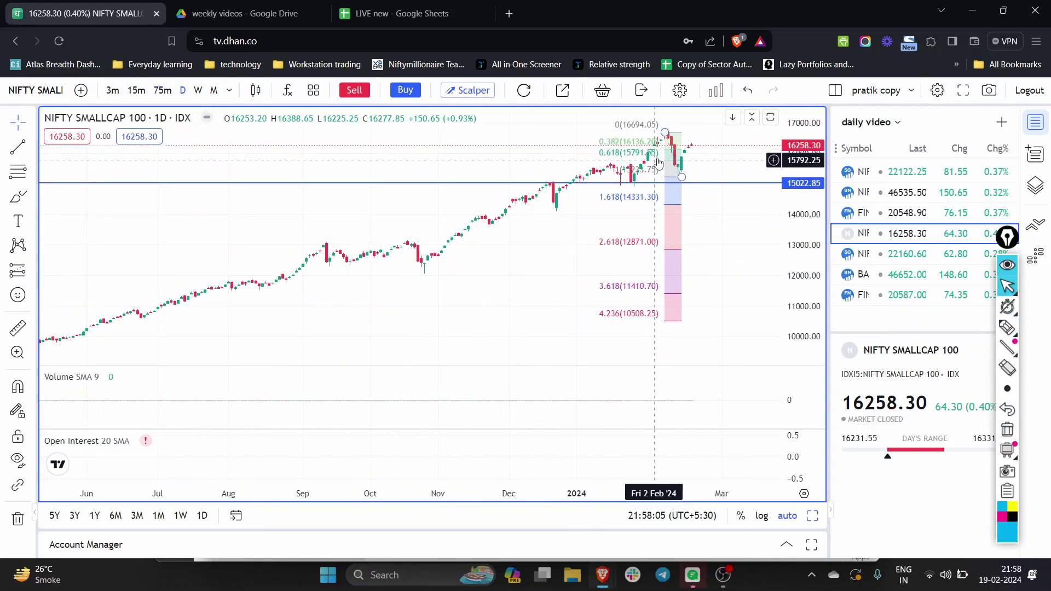